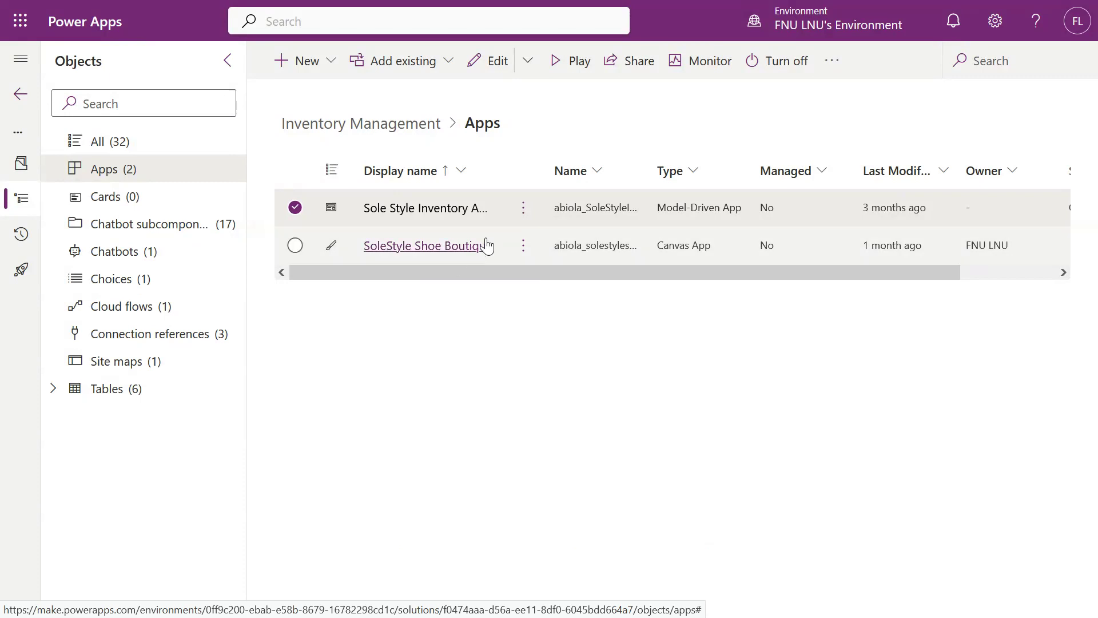
# Run the Sole Style Inventory Admin app and start a new Shoe Stocks record.
pyautogui.click(524, 208)
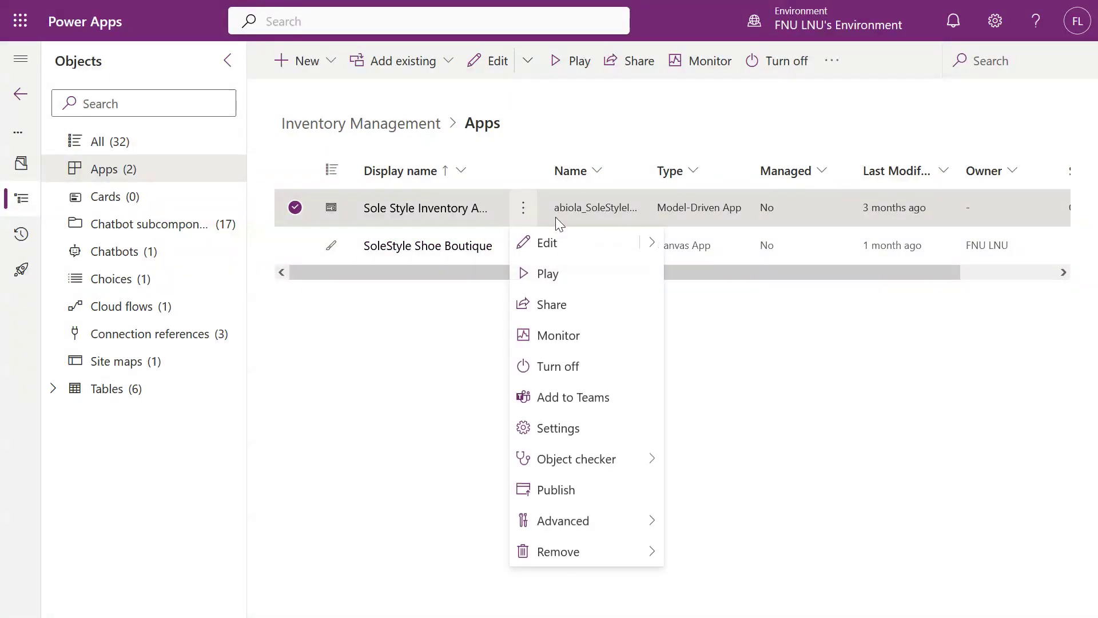
pyautogui.click(560, 278)
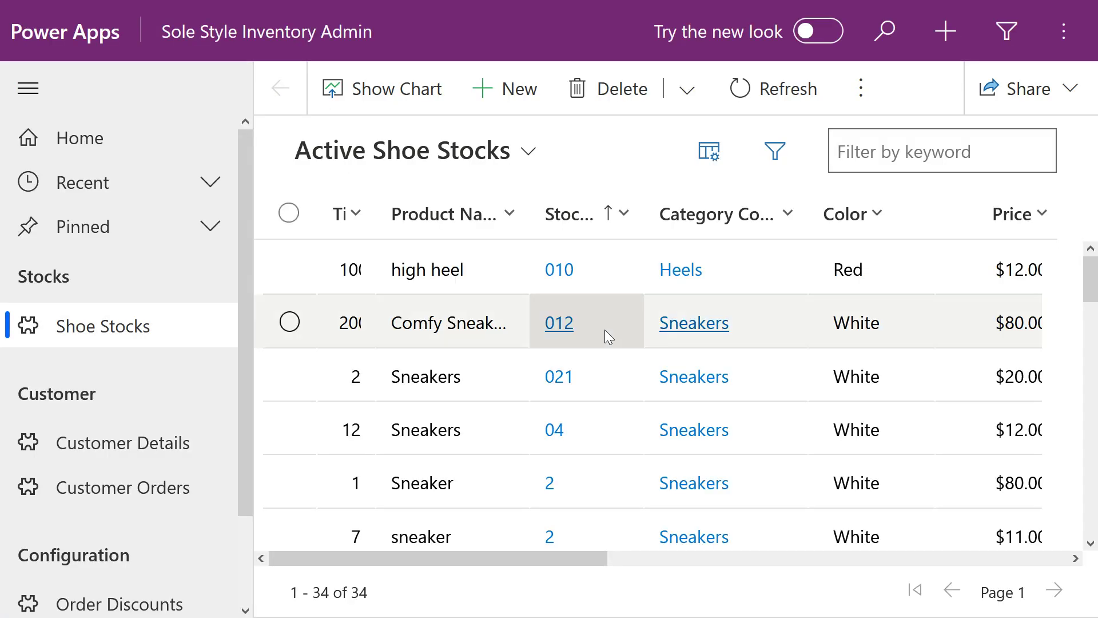
pyautogui.click(509, 97)
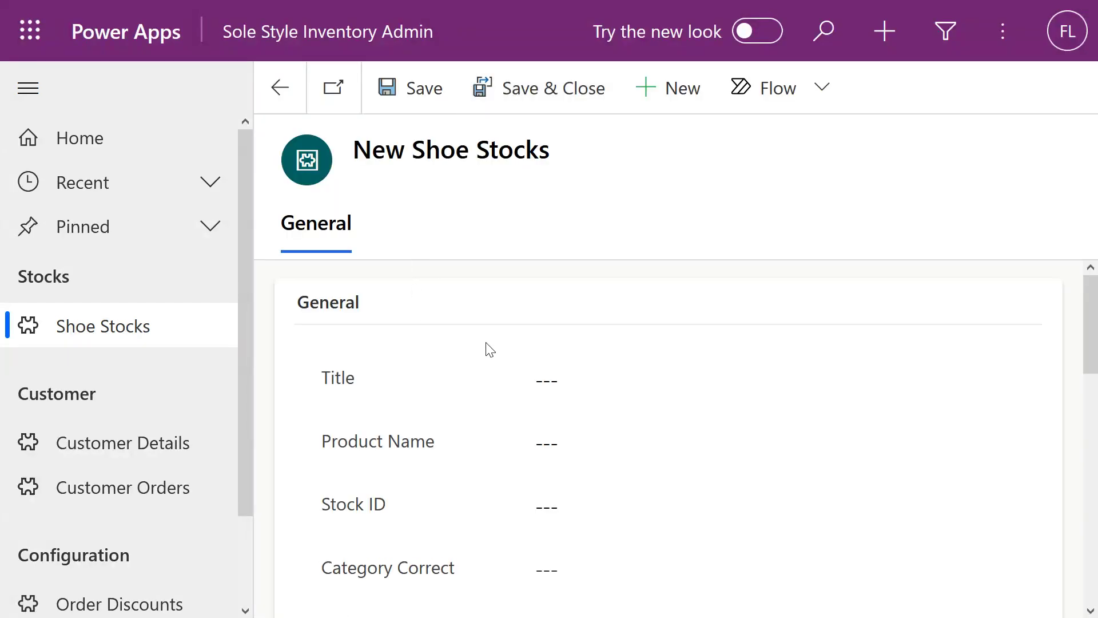
# Fill in the new record with Title 10, Product Name "high heel" and Stock ID 20.
pyautogui.click(542, 373)
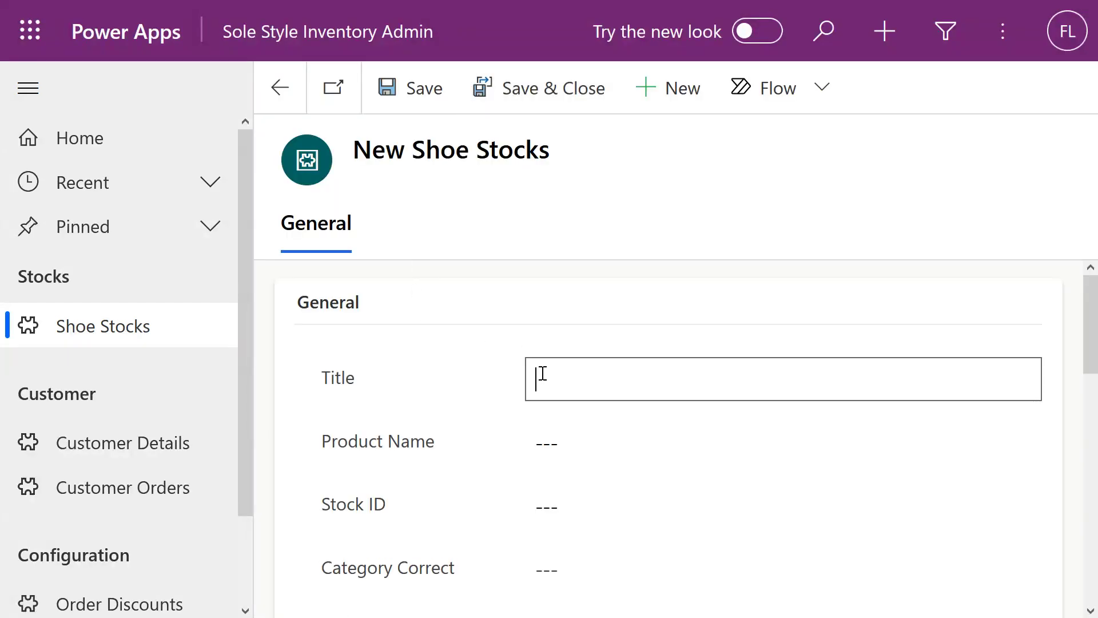
pyautogui.write('10')
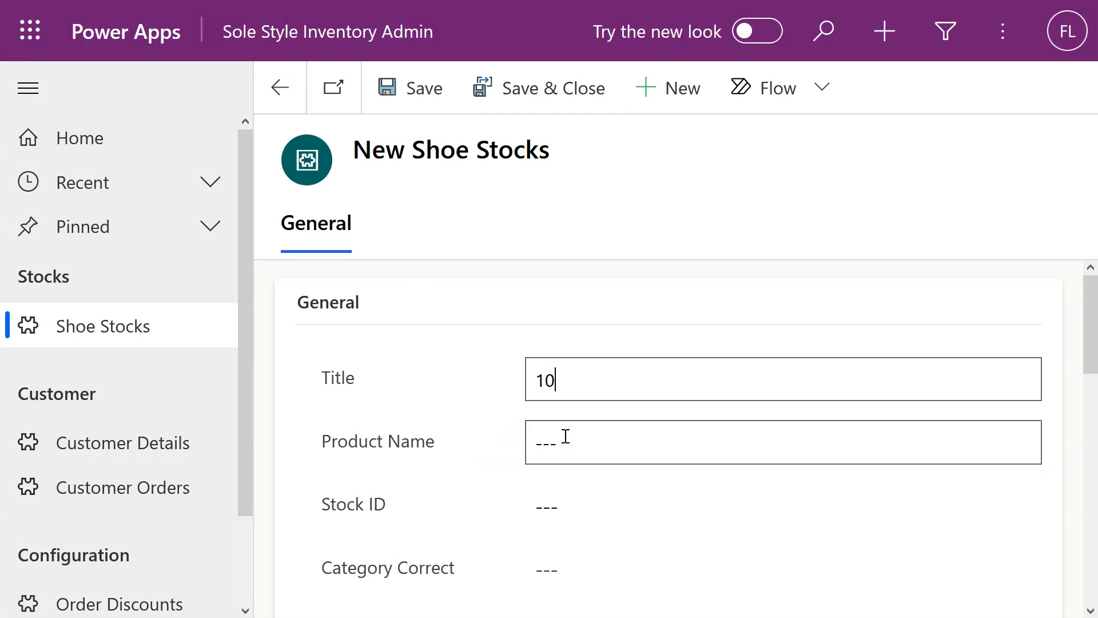
pyautogui.click(538, 453)
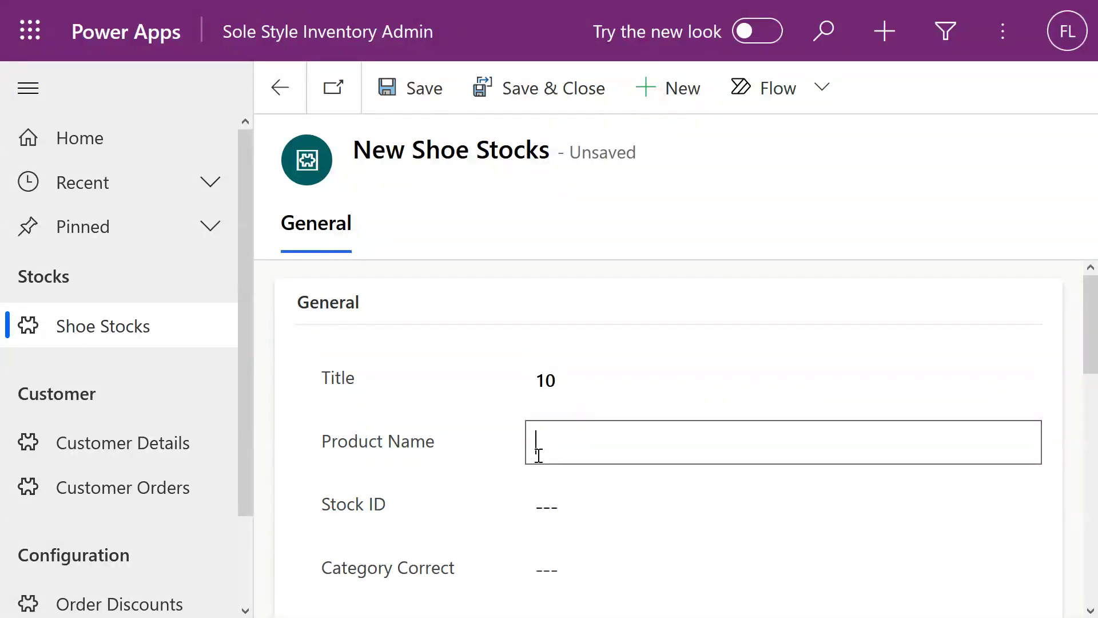
pyautogui.write('high heel')
pyautogui.click(567, 507)
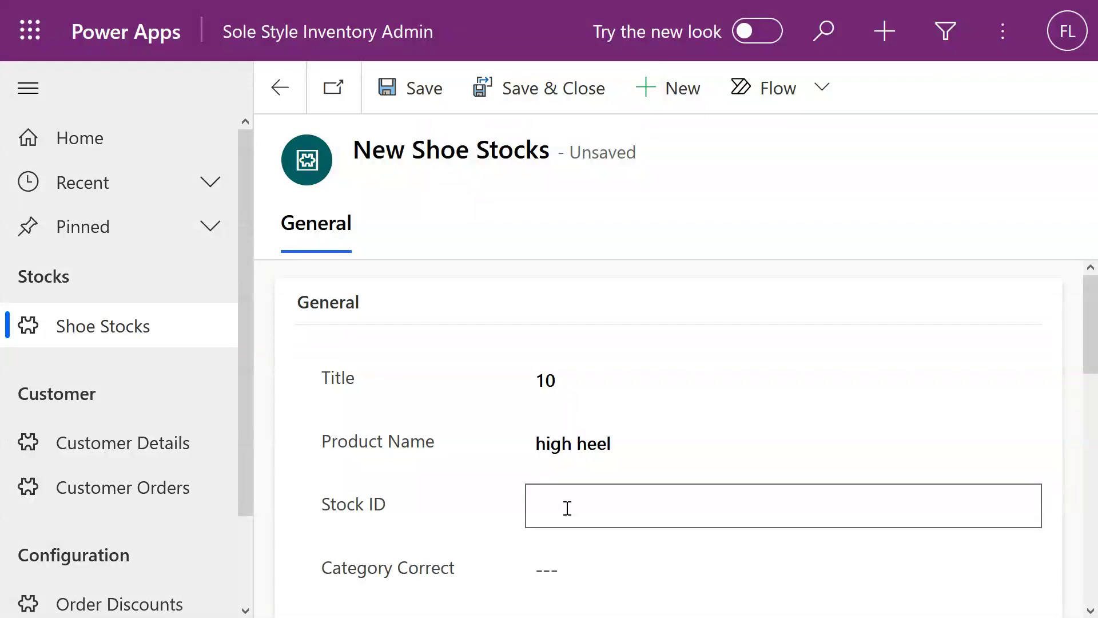
pyautogui.write('20')
# Look up and assign the Heels category in Category Correct, and set the Color to Red.
pyautogui.scroll(-4, 635, 355)
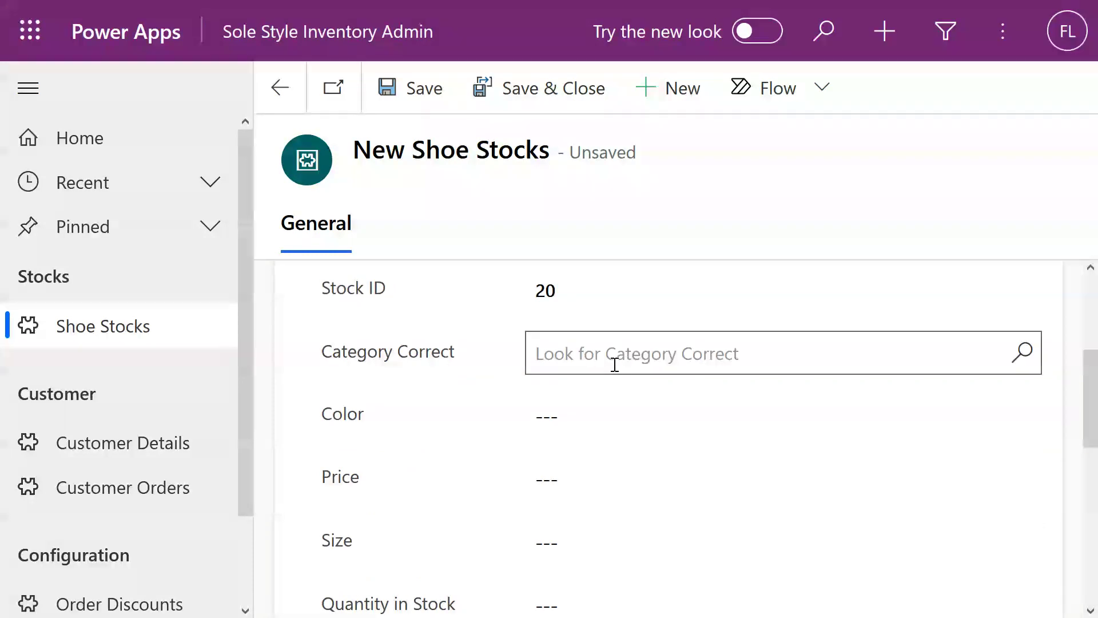
pyautogui.click(613, 364)
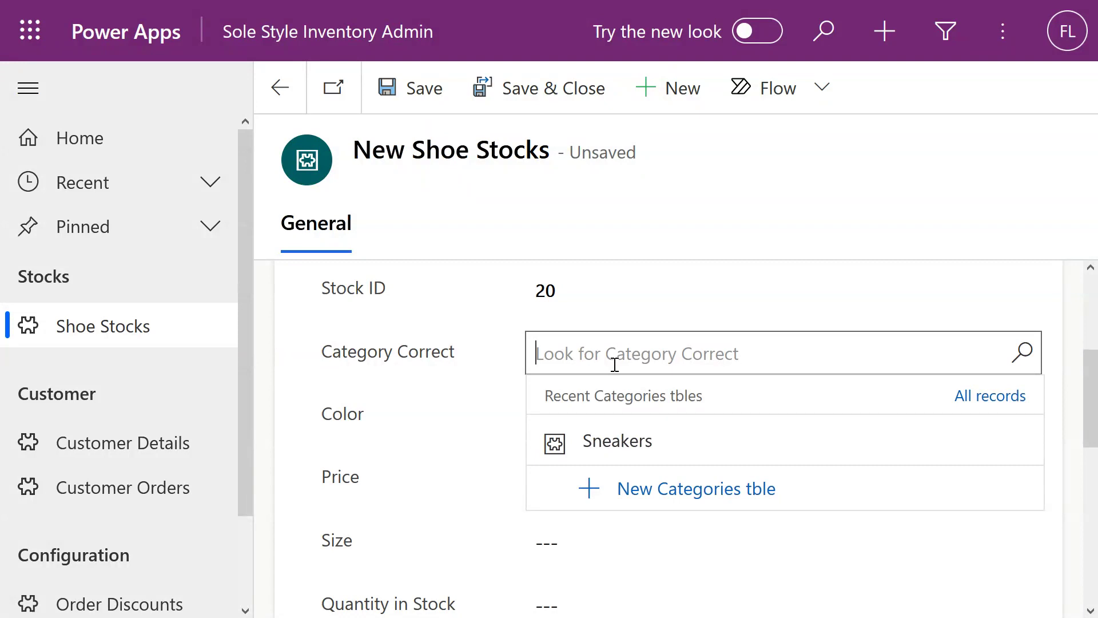
pyautogui.write('heel')
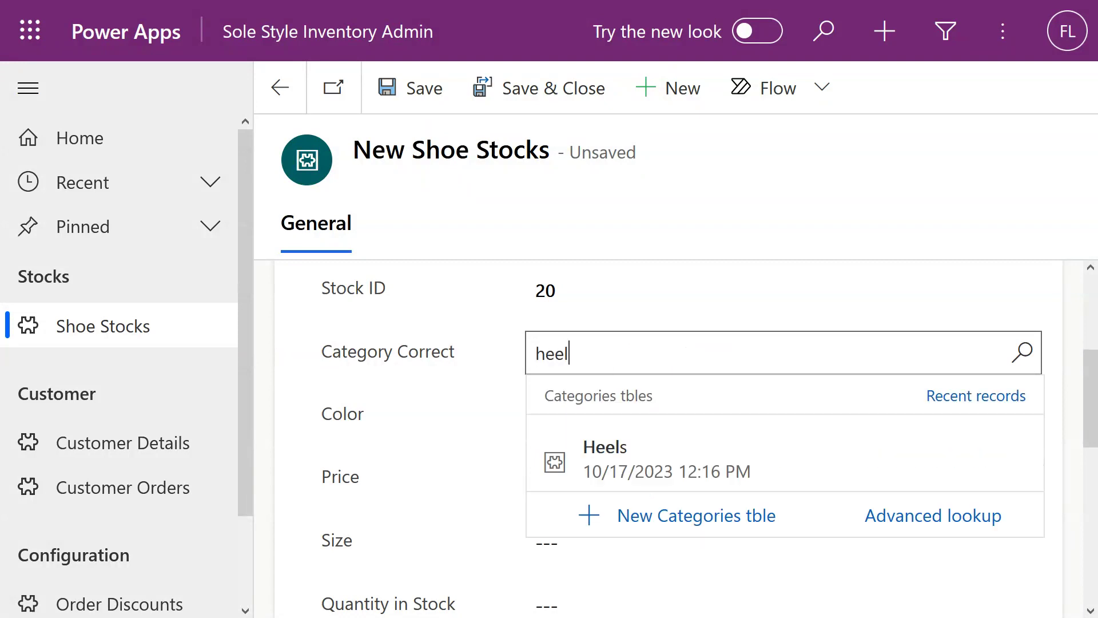
pyautogui.click(618, 461)
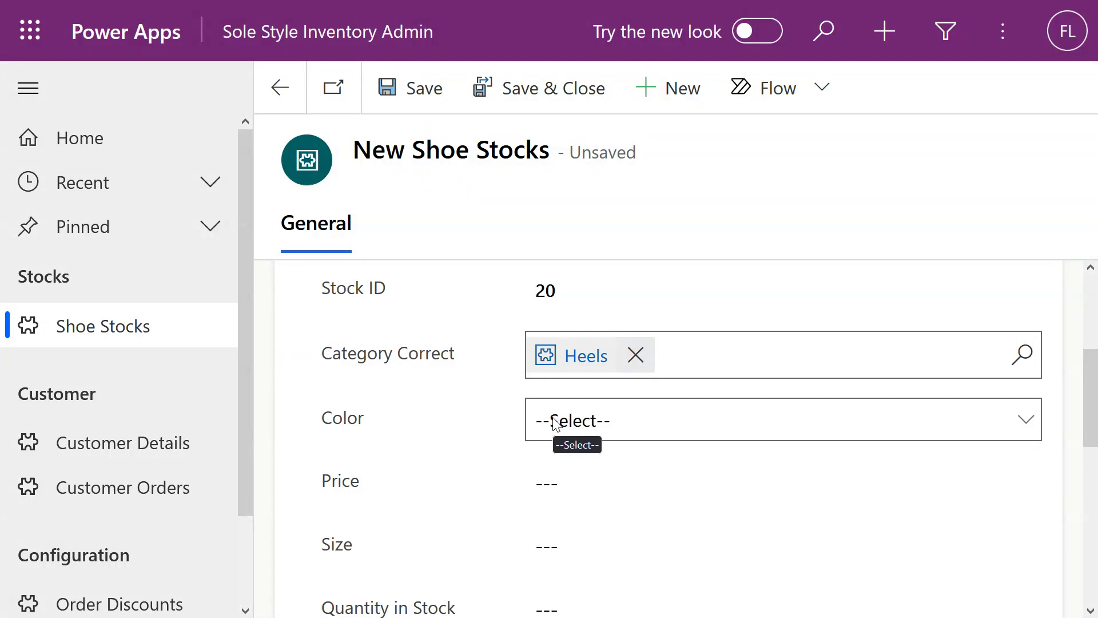
pyautogui.click(555, 424)
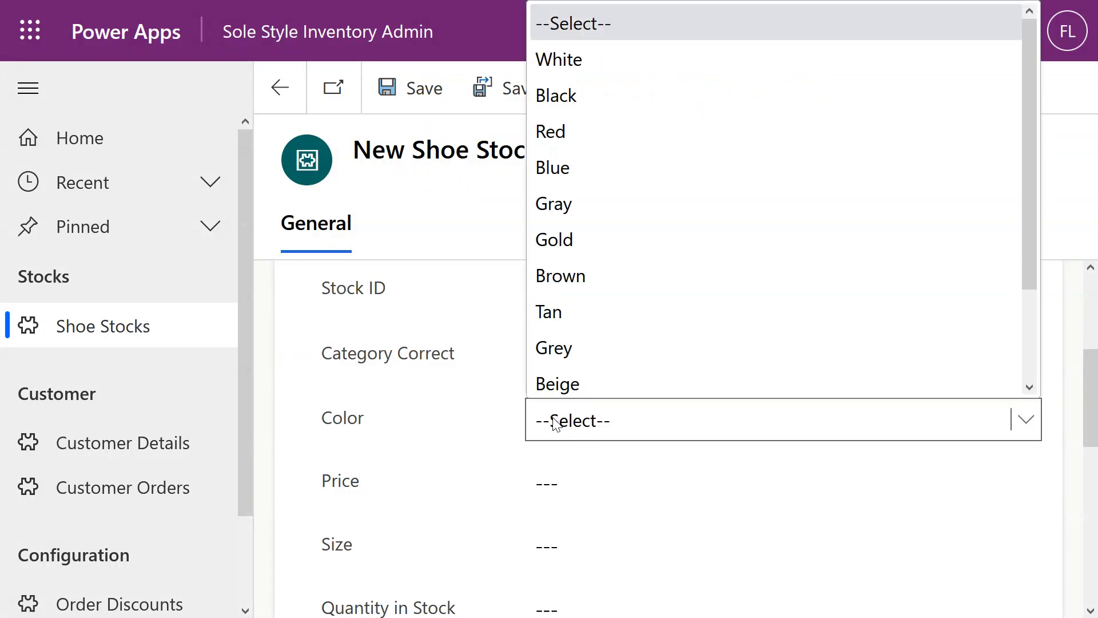
pyautogui.press('r')
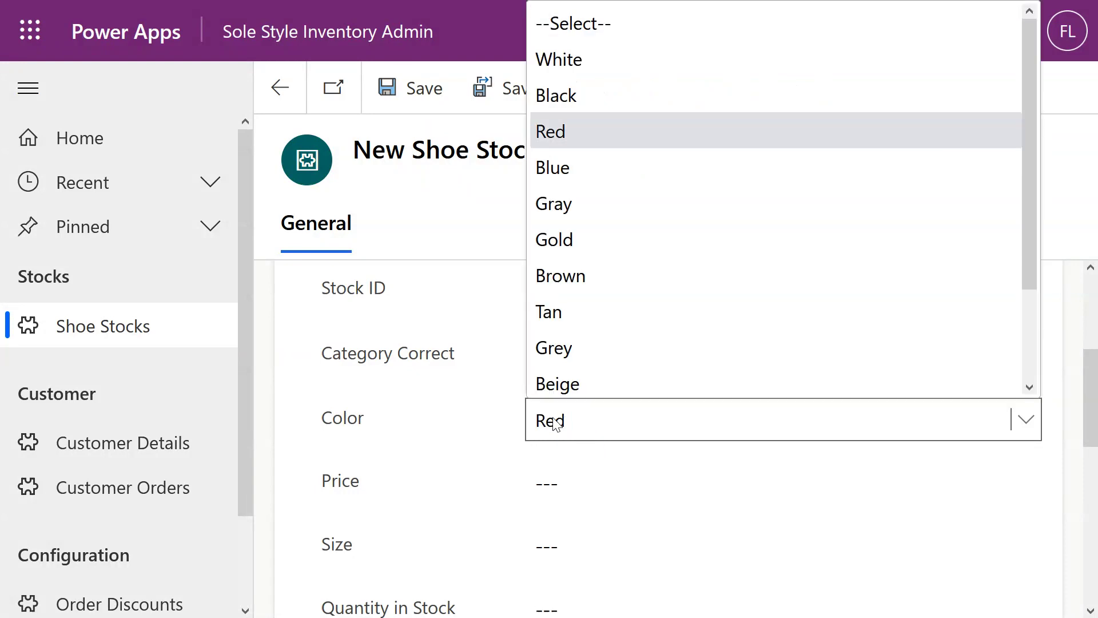
pyautogui.click(561, 121)
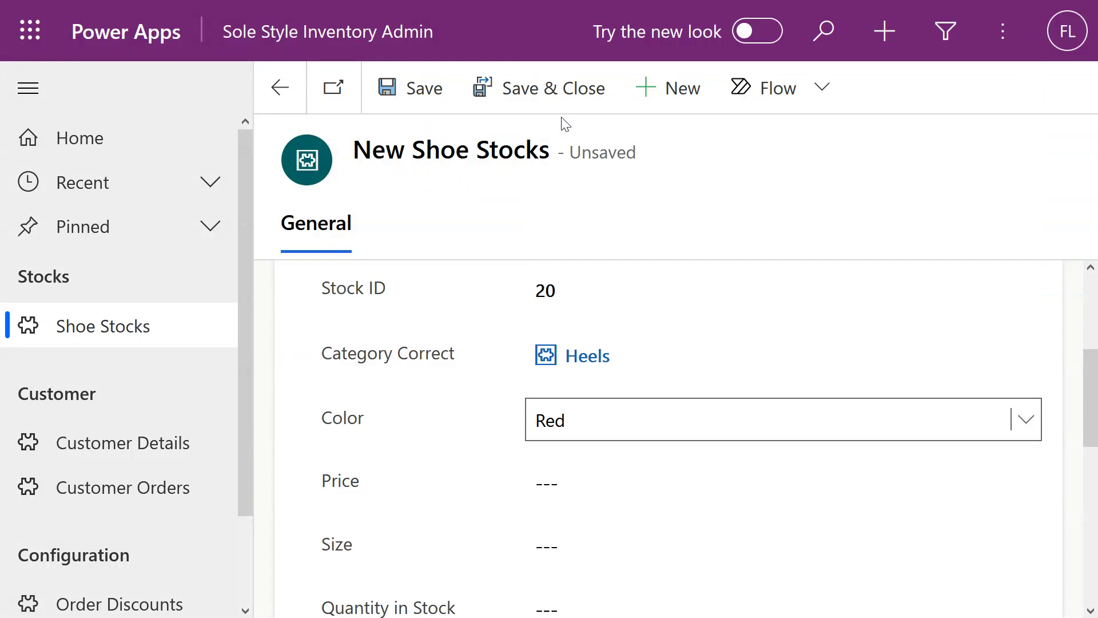
# Set the shoe's Price to 30 and its Size to 40.
pyautogui.click(557, 476)
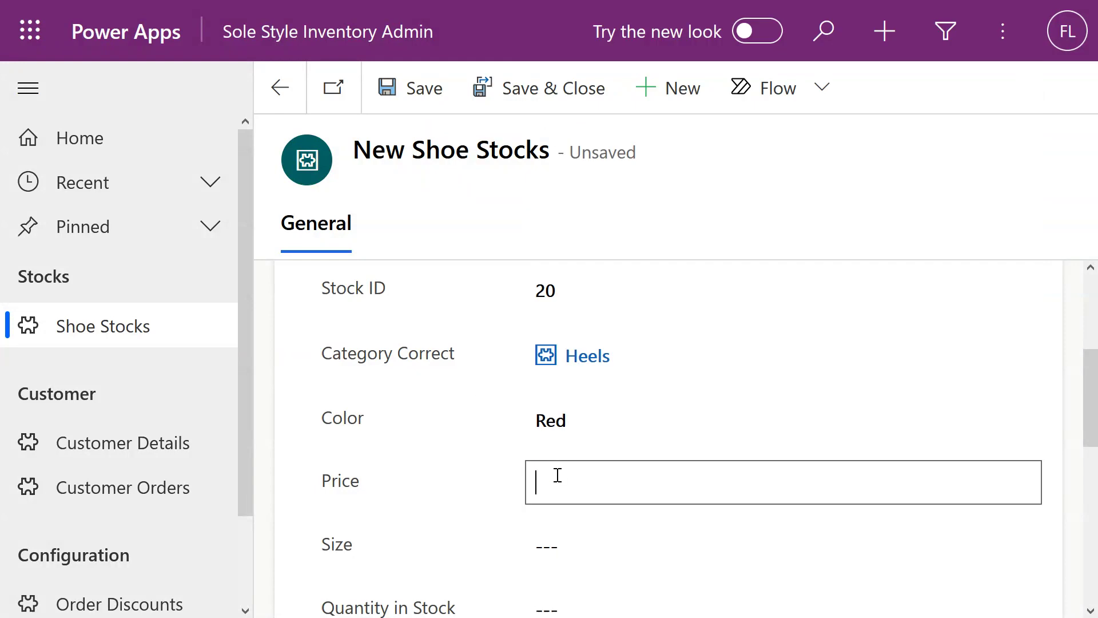
pyautogui.write('30')
pyautogui.click(544, 553)
pyautogui.write('40')
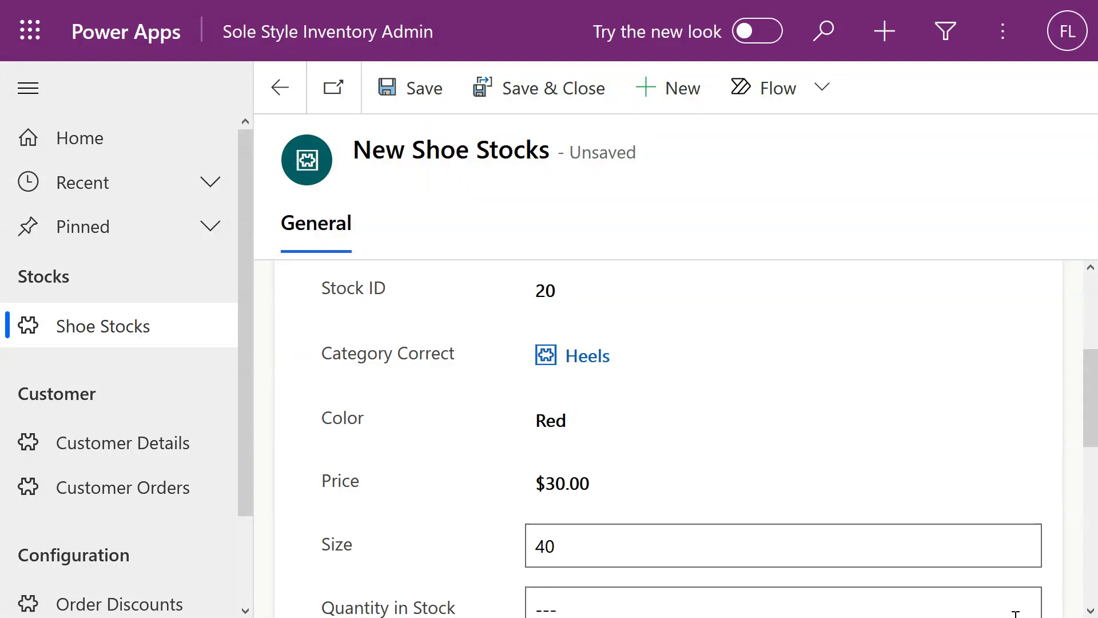
# Set Quantity in Stock to 20, TargetStock to 40 and Weight to 3, and choose the 20 order discount.
pyautogui.click(1090, 609)
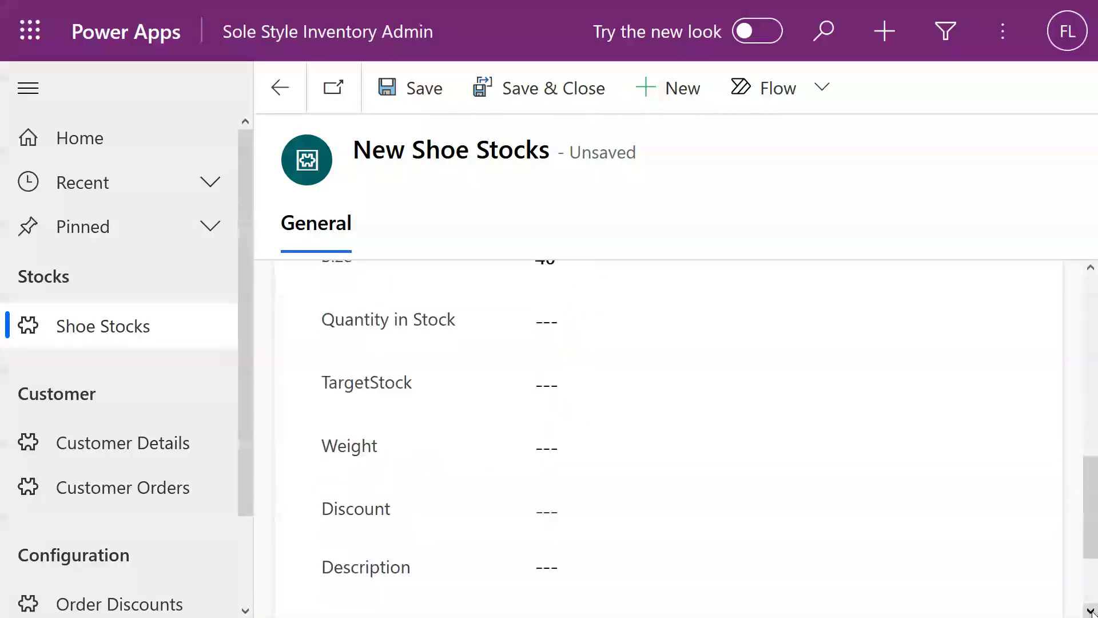
pyautogui.click(590, 319)
pyautogui.write('20')
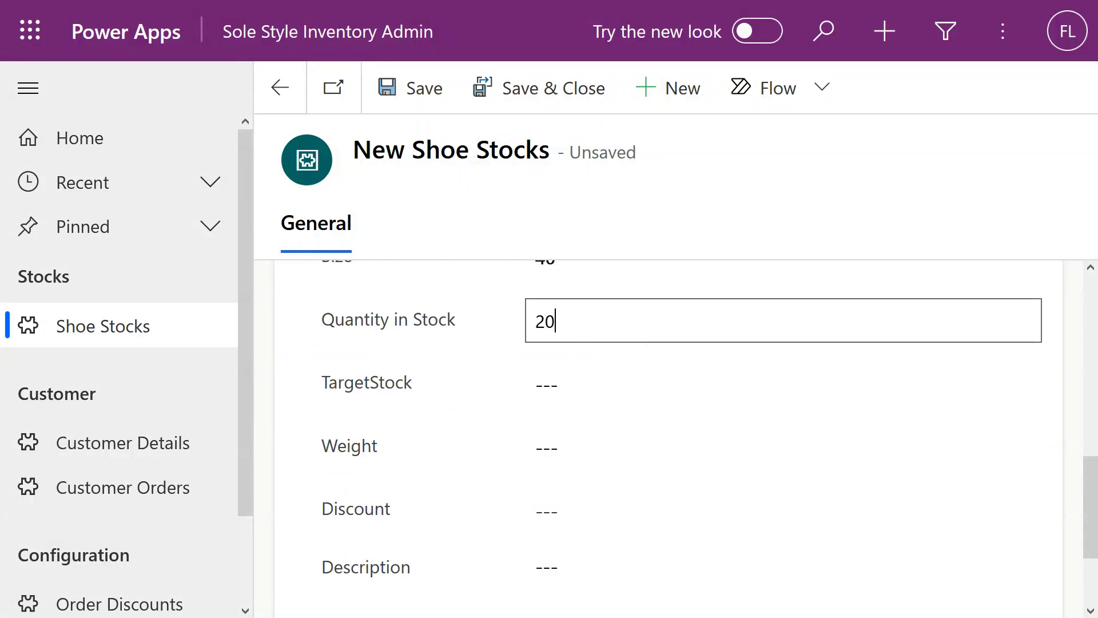
pyautogui.click(540, 379)
pyautogui.write('40')
pyautogui.click(541, 448)
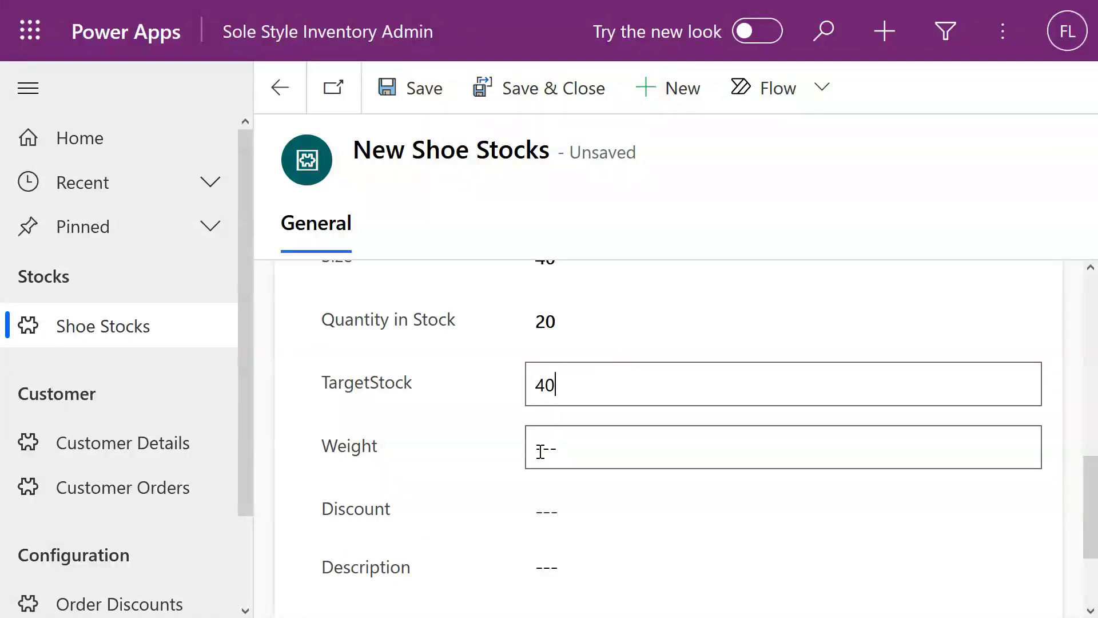
pyautogui.write('3')
pyautogui.click(559, 512)
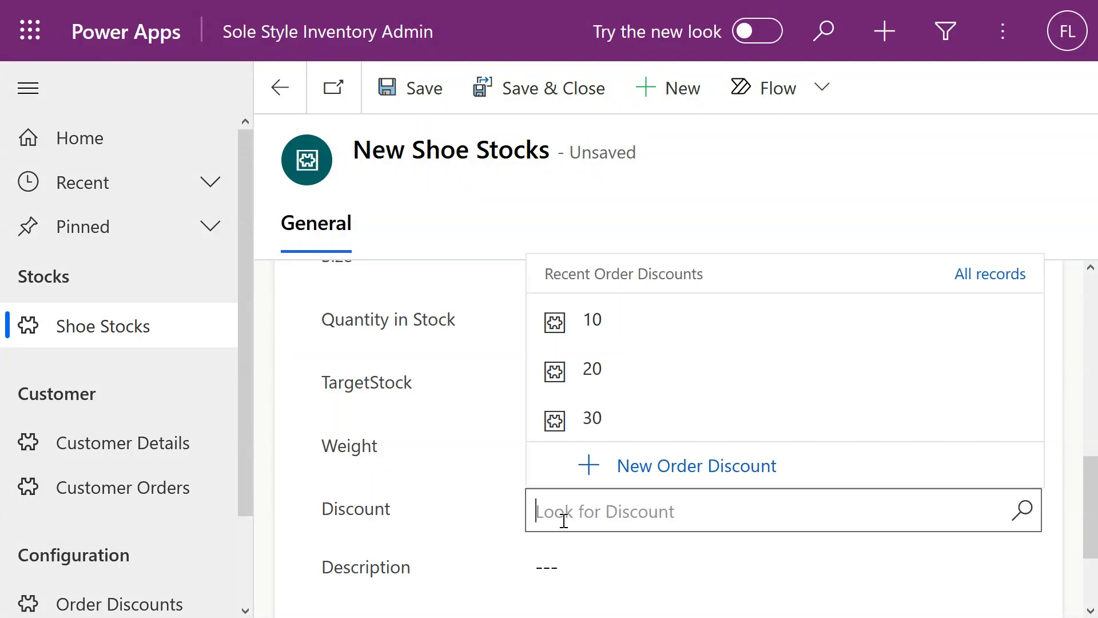
pyautogui.click(602, 361)
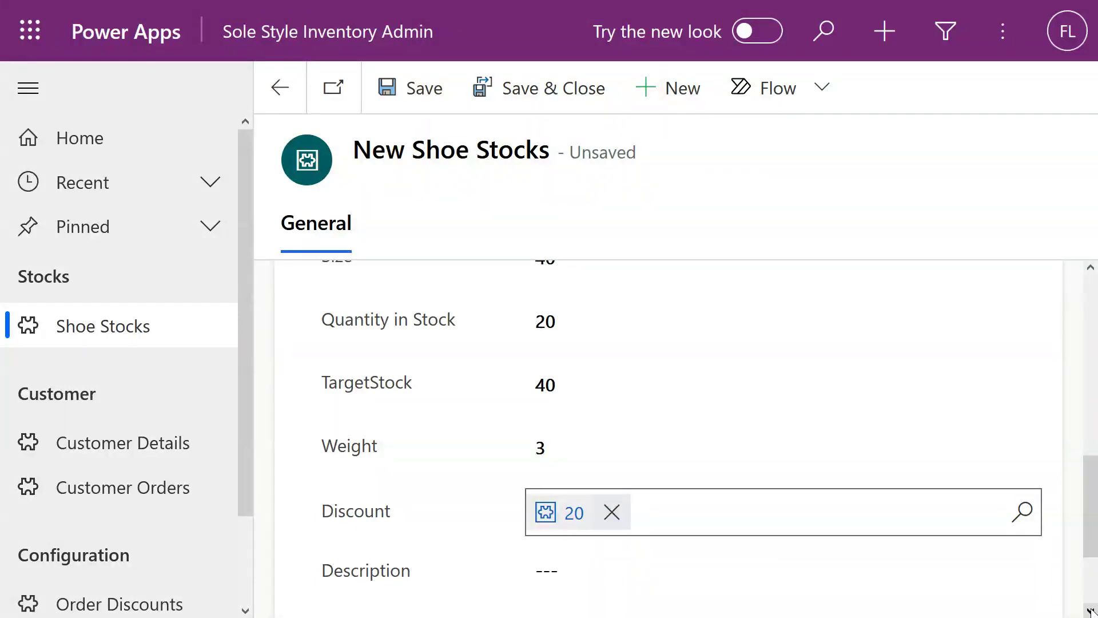
# Enter "red high heel" as the Description and save the shoe stock record.
pyautogui.scroll(-2, 1089, 611)
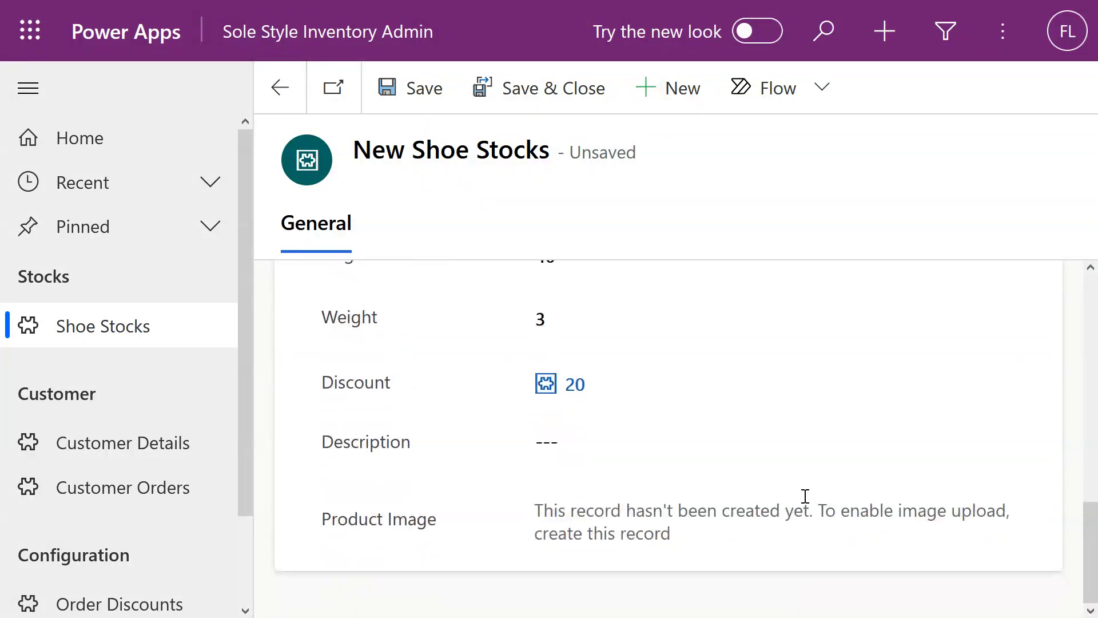
pyautogui.click(566, 446)
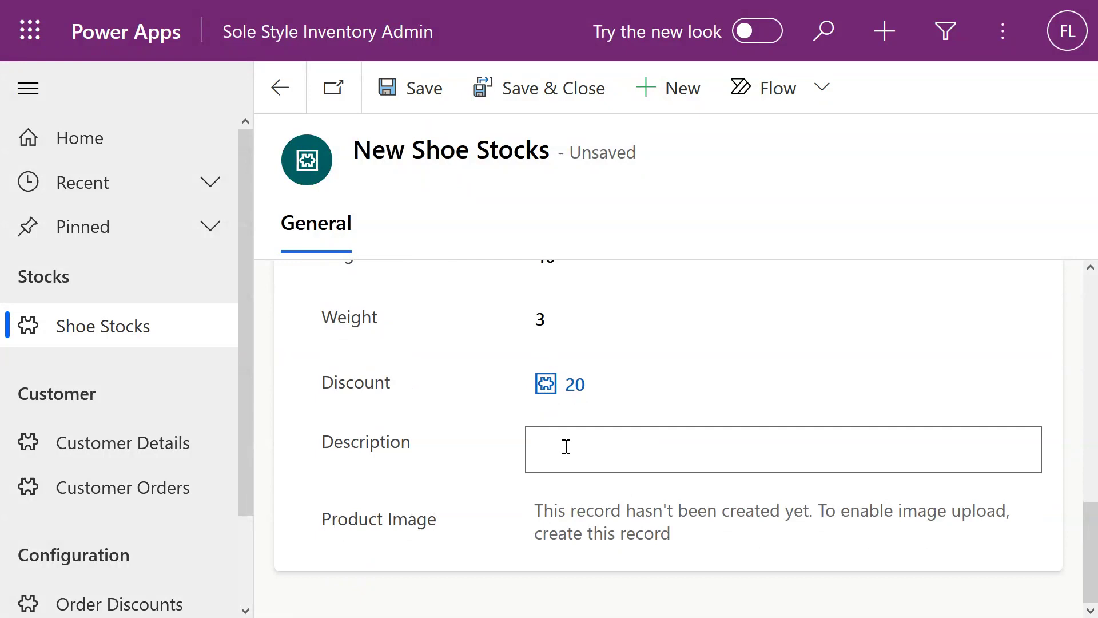
pyautogui.write('red high heel')
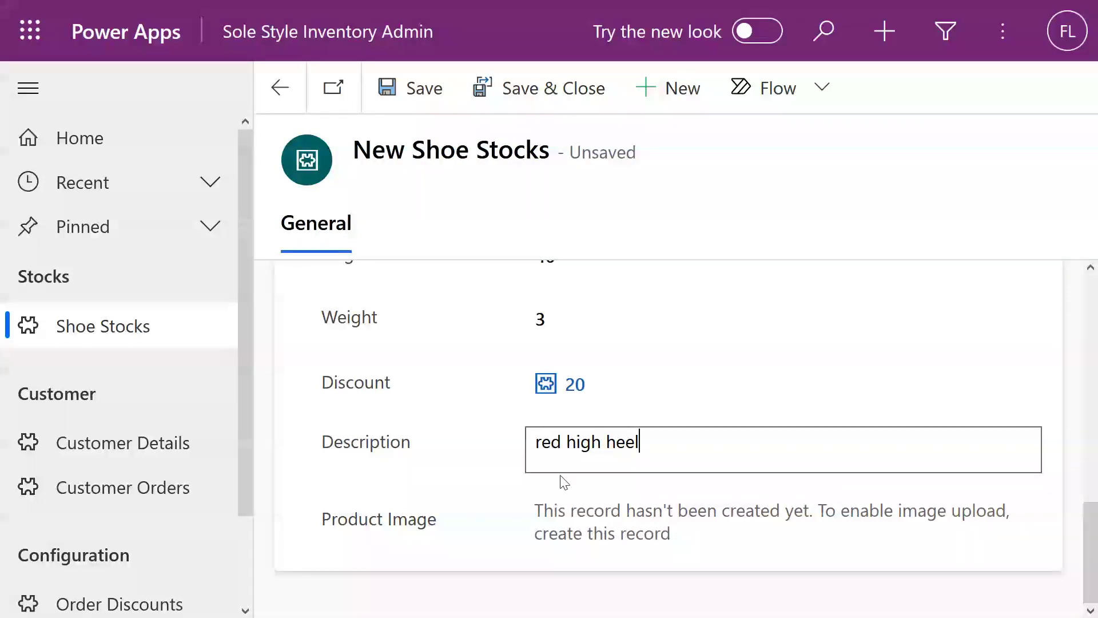
pyautogui.click(419, 86)
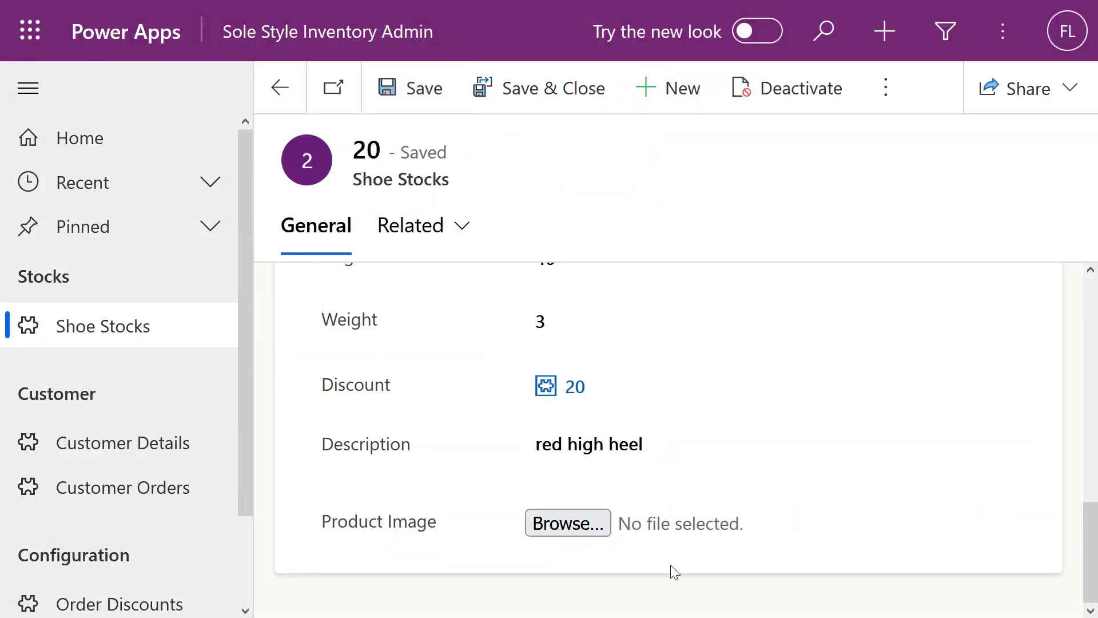
# Browse the Pictures folder for a Product Image file and cancel the upload.
pyautogui.click(582, 531)
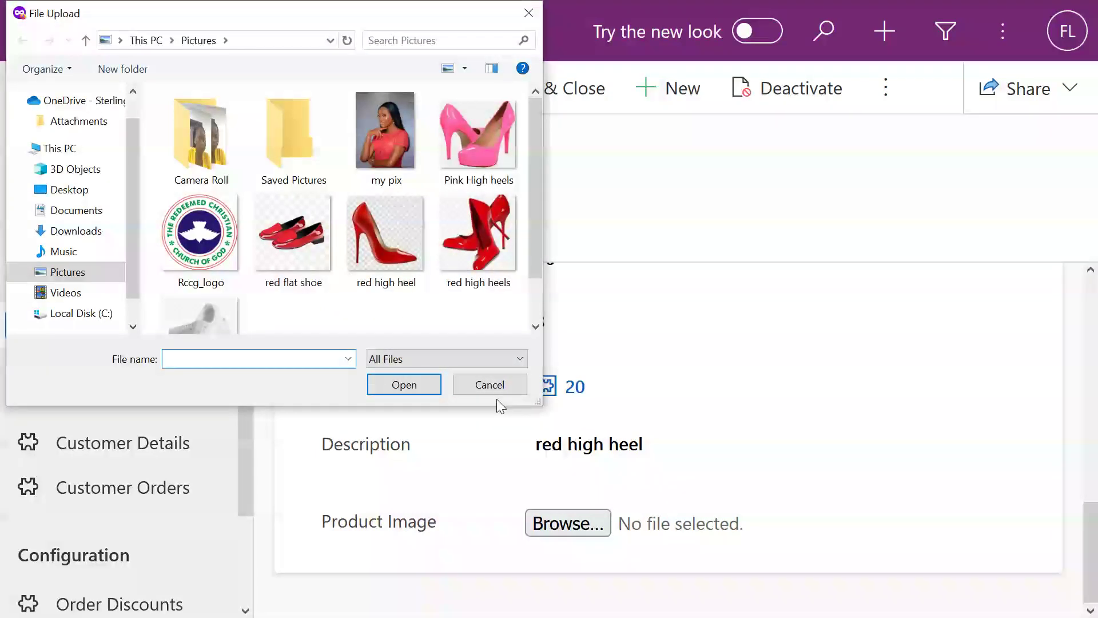
pyautogui.click(486, 386)
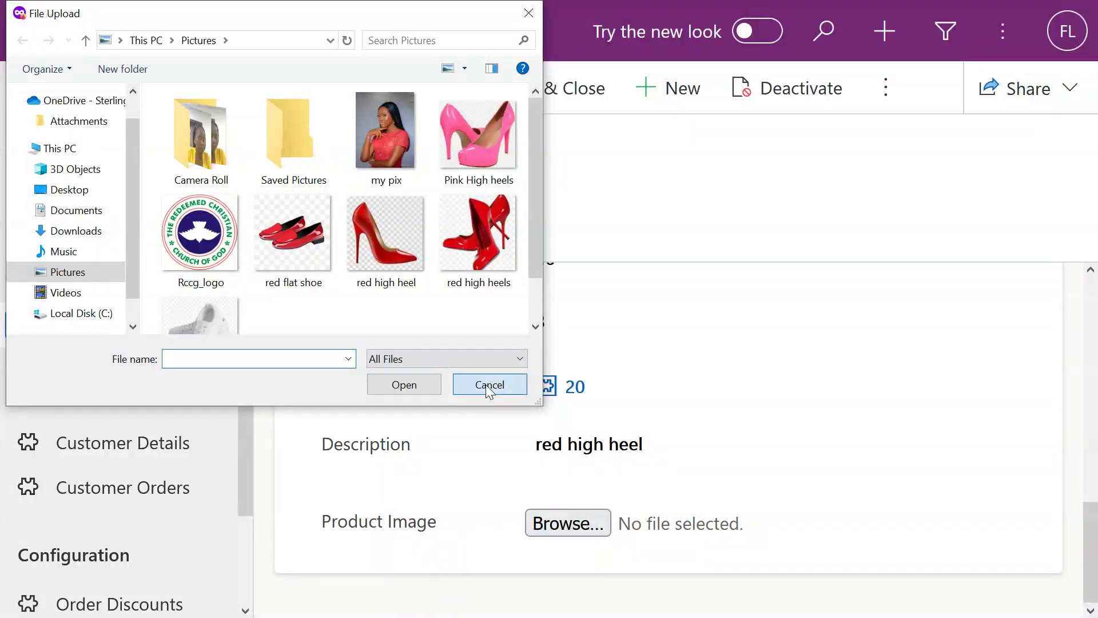
# Switch to the Google page in the browser and search for "red high heels.png".
pyautogui.moveTo(561, 4)
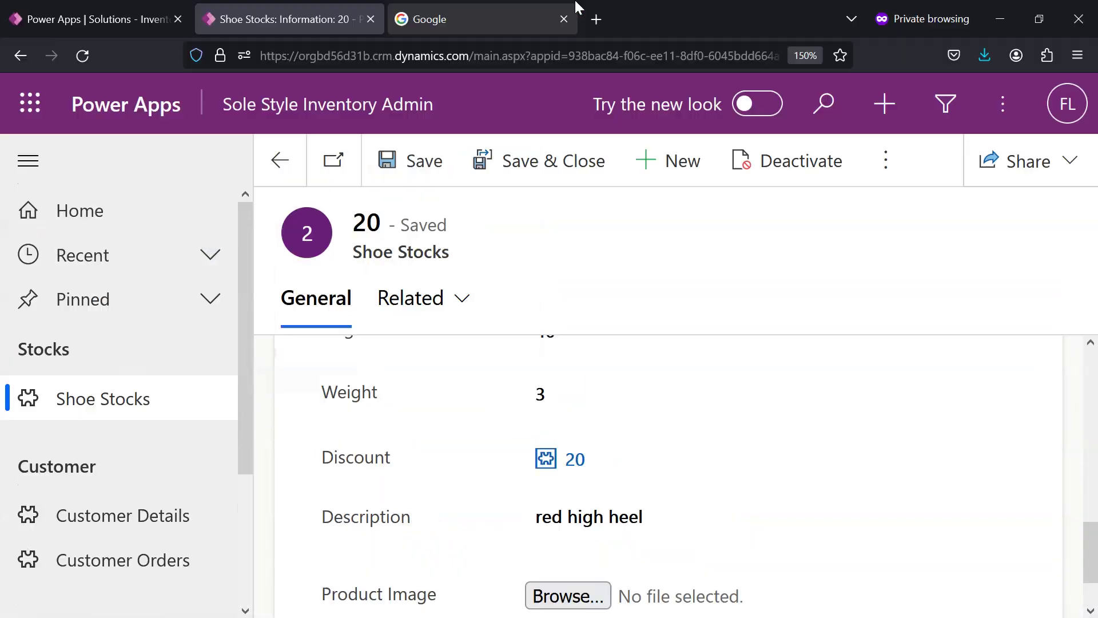
pyautogui.click(481, 19)
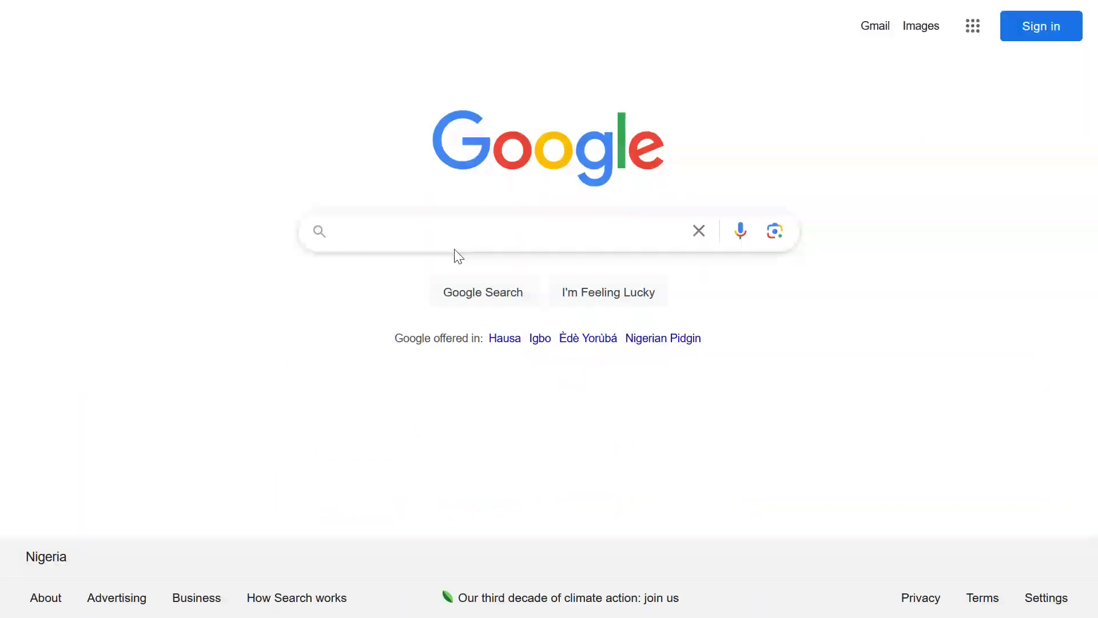
pyautogui.click(443, 223)
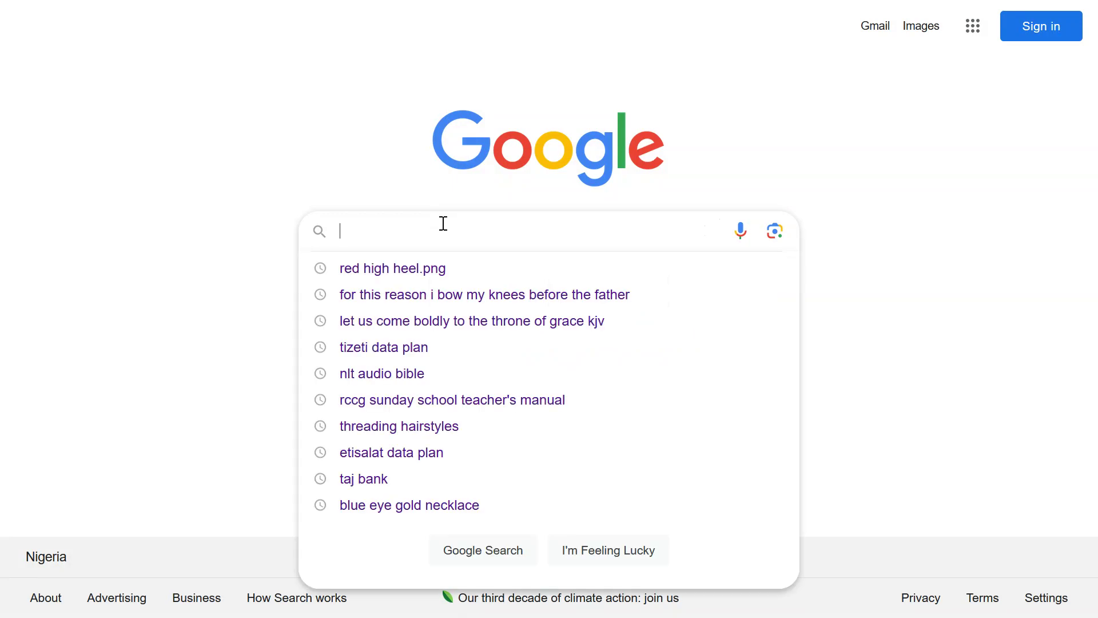
pyautogui.write('red')
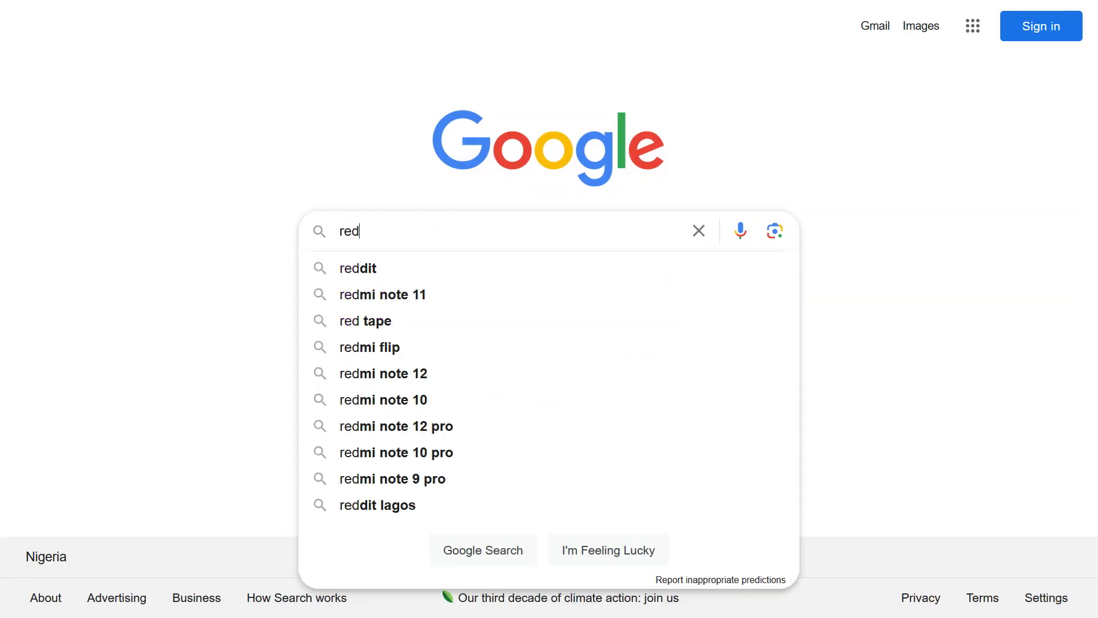
pyautogui.write(' hi')
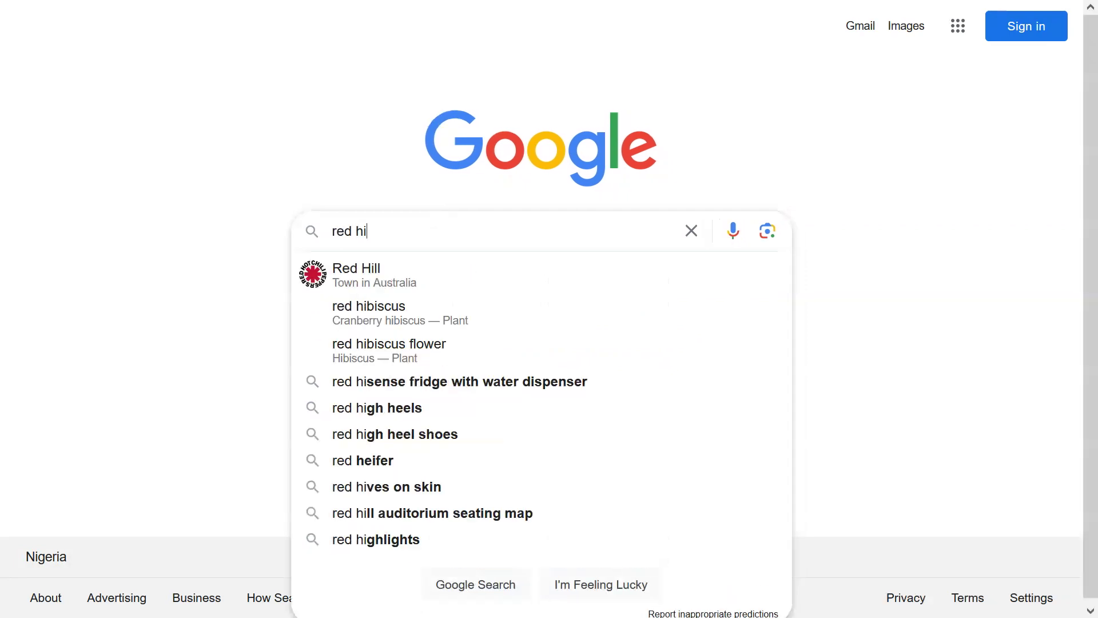
pyautogui.write('gh heels')
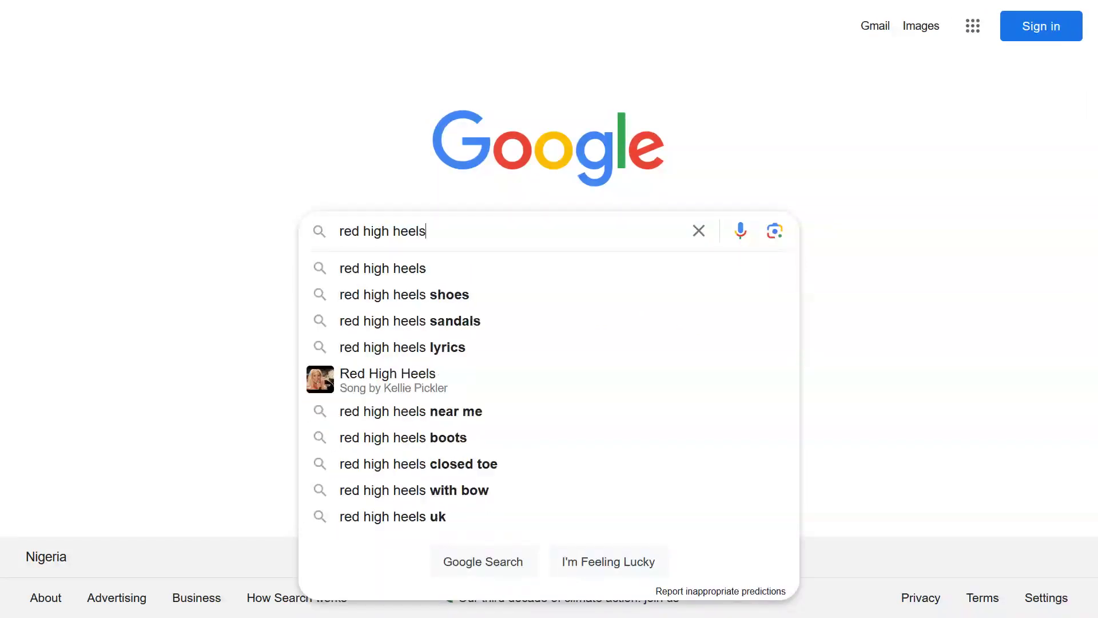
pyautogui.press('BackSpace')
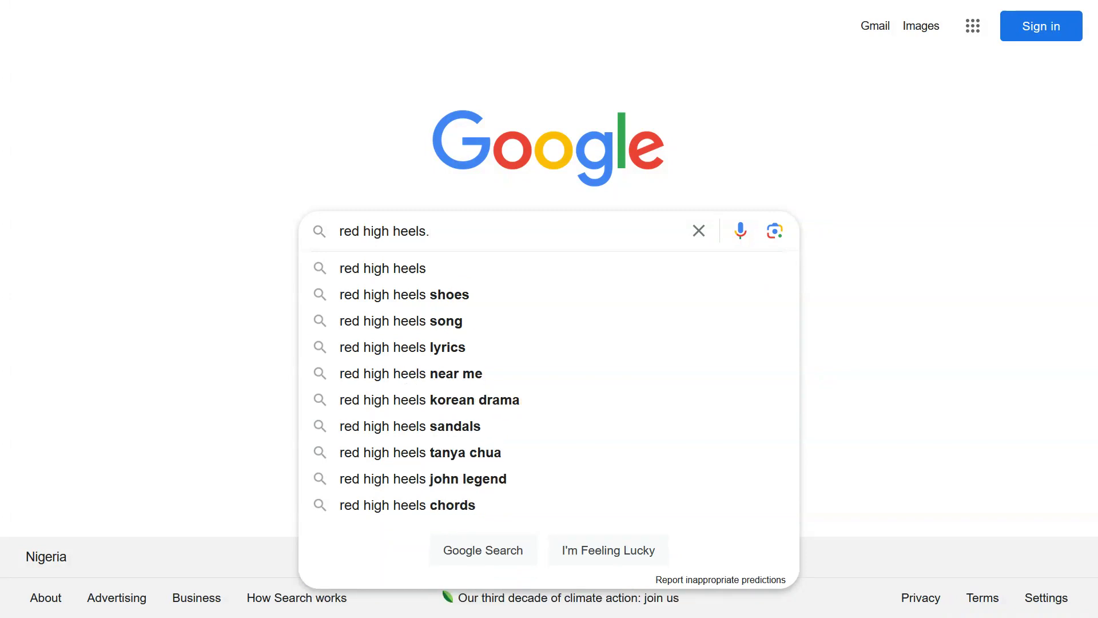
pyautogui.write('png')
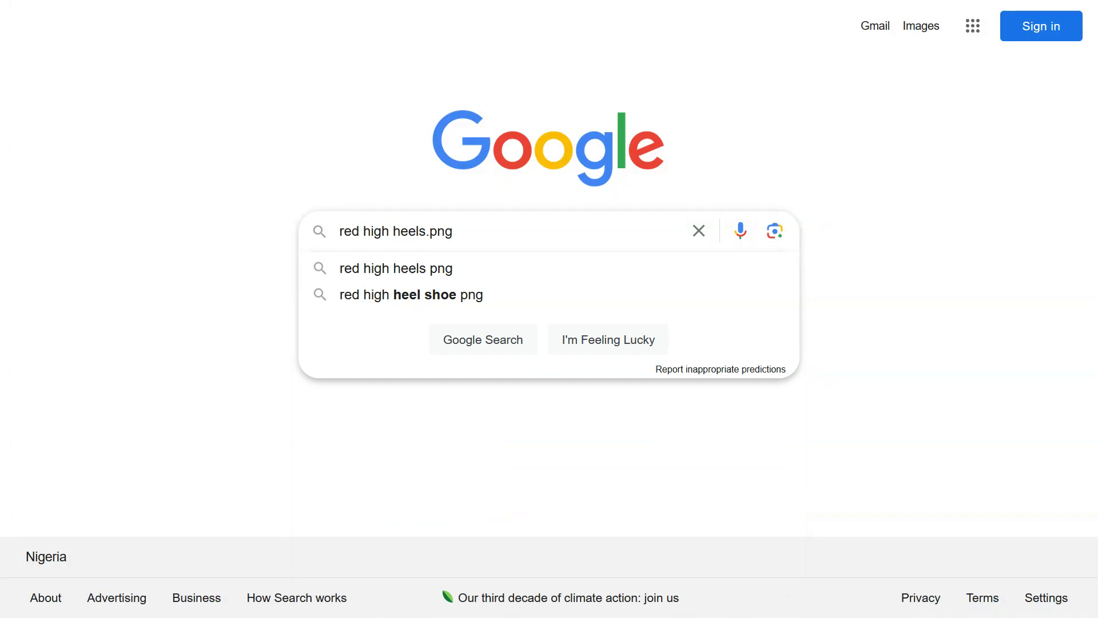
pyautogui.press('Return')
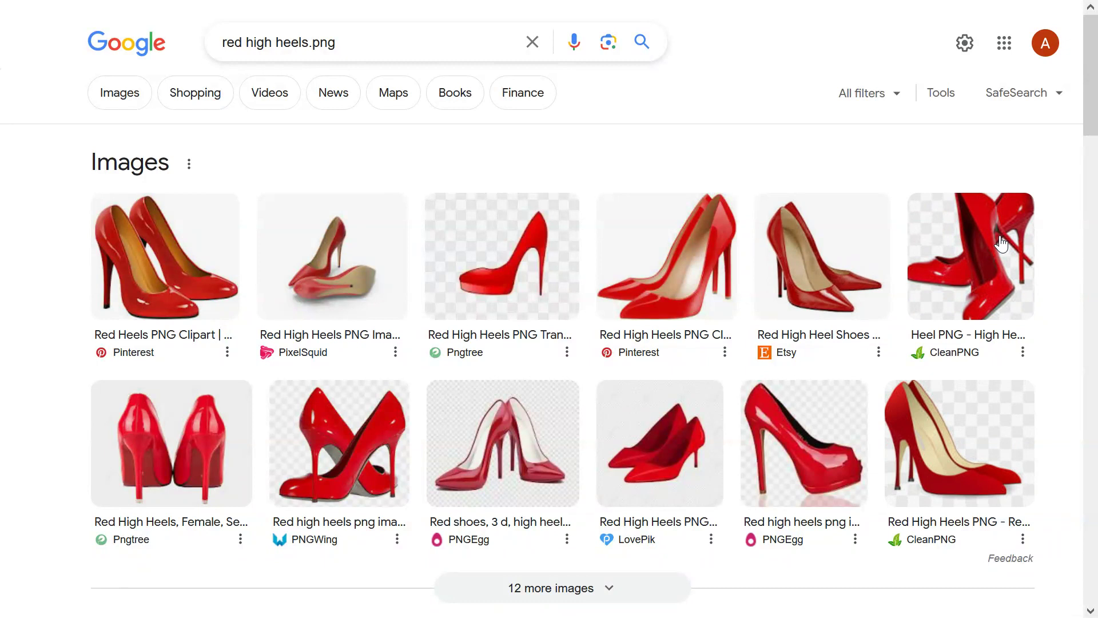
# Save the CleanPNG red heels image from the search results to the Pictures folder as "red high 3" in JPEG format.
pyautogui.rightClick(971, 256)
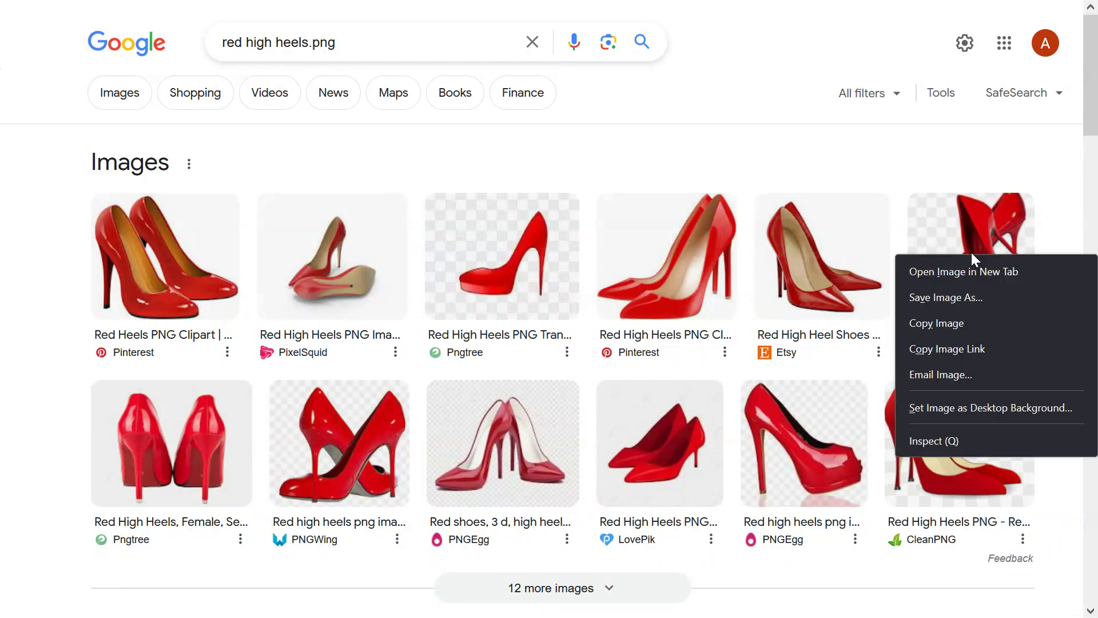
pyautogui.click(952, 302)
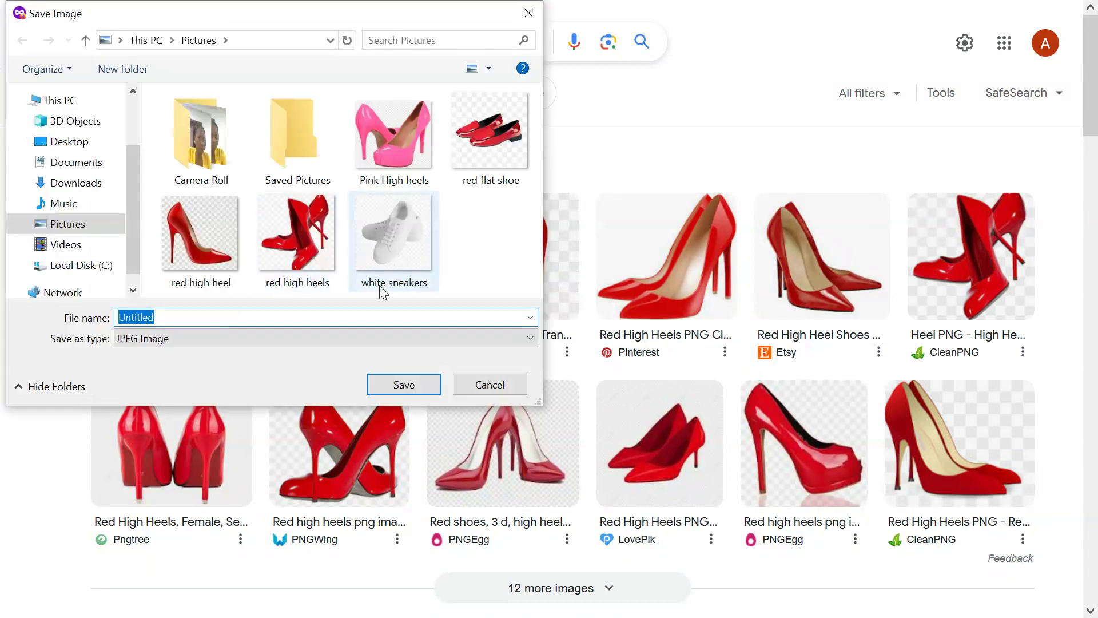
pyautogui.write('red ')
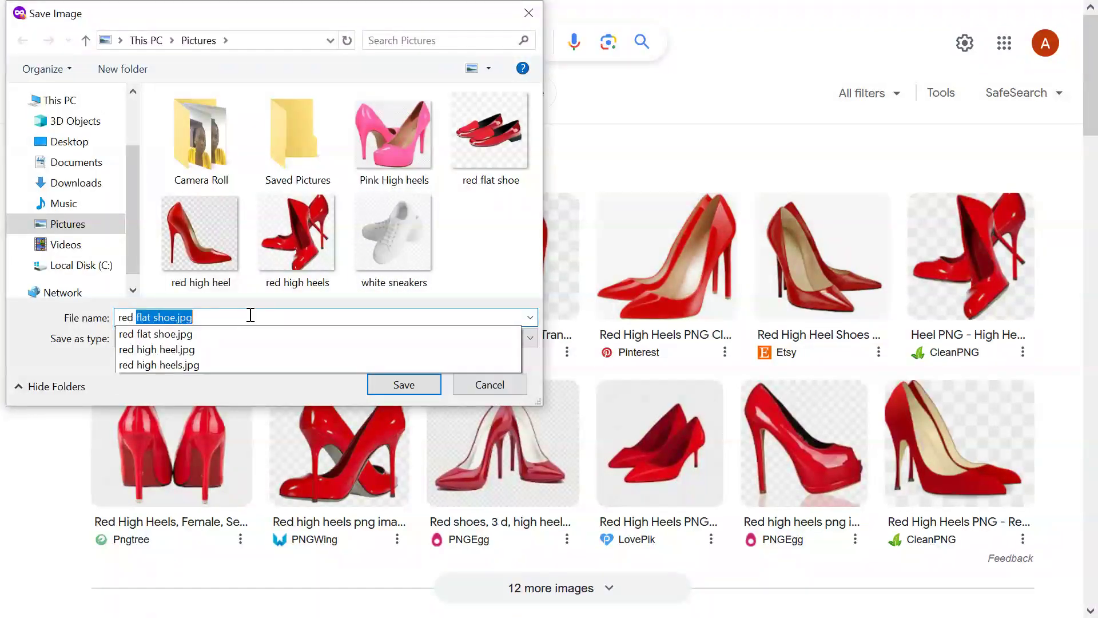
pyautogui.write('high 3')
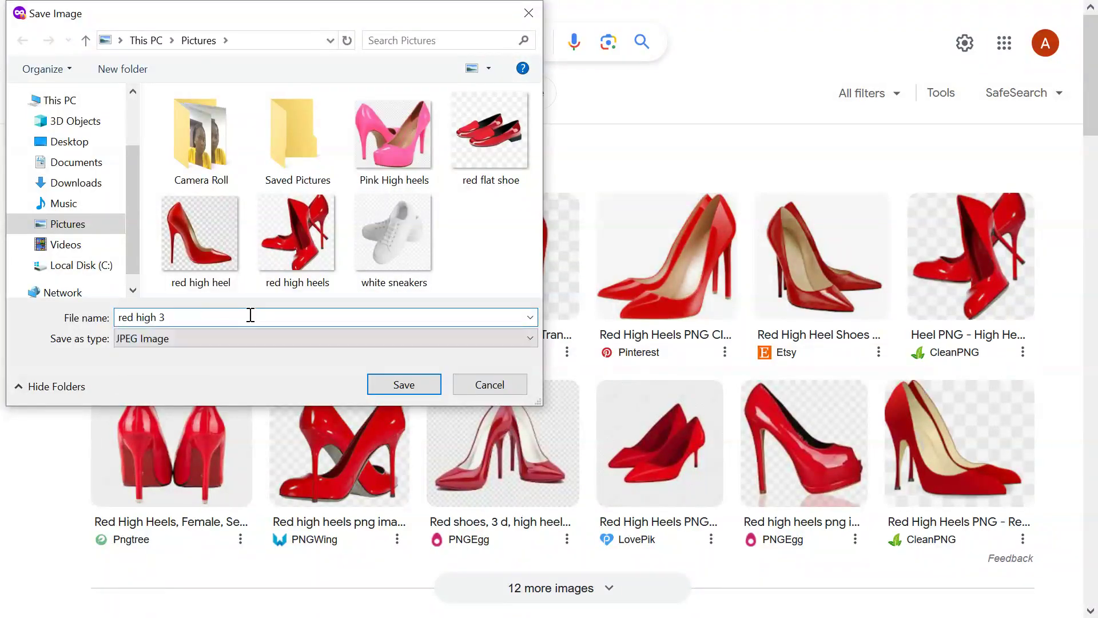
pyautogui.click(406, 389)
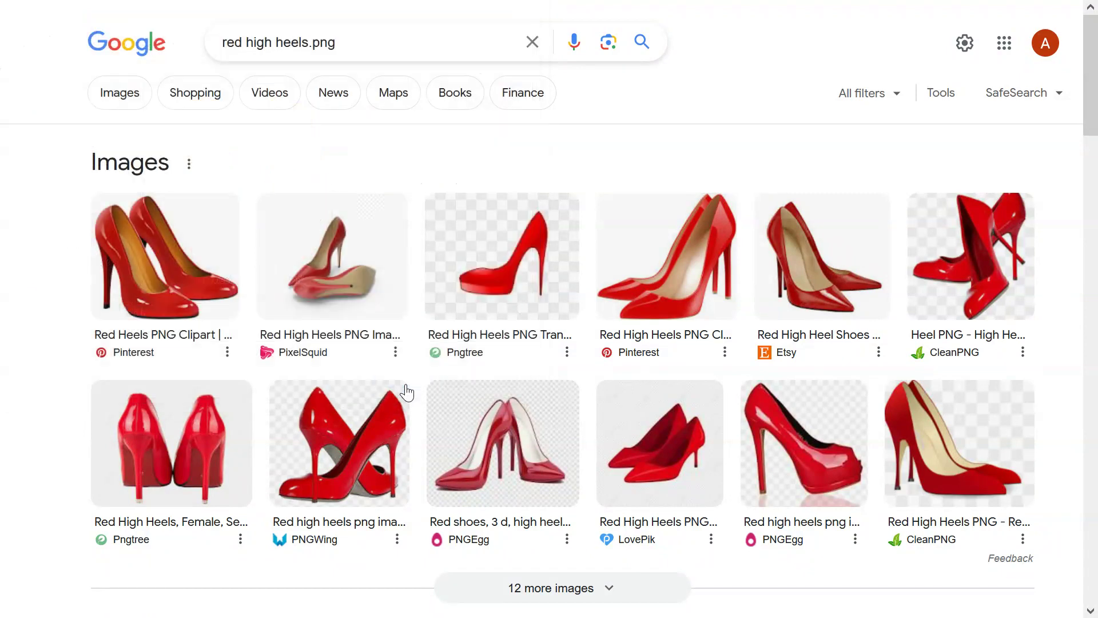
# Return to the Shoe Stocks record and upload the "red high 3" picture as its Product Image.
pyautogui.moveTo(372, 6)
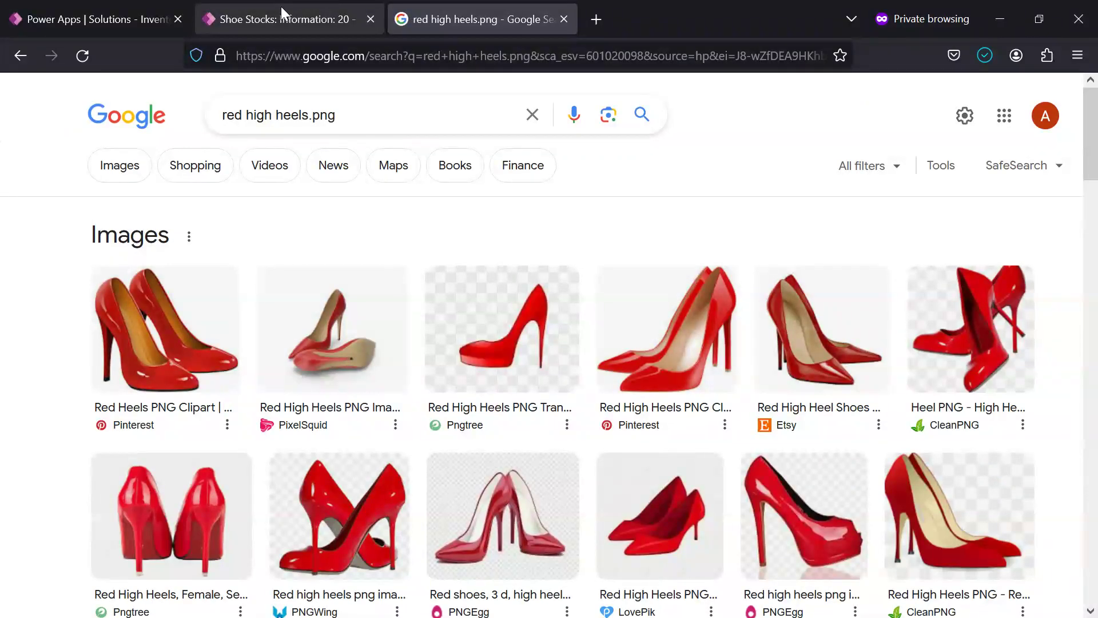
pyautogui.click(280, 7)
pyautogui.click(564, 523)
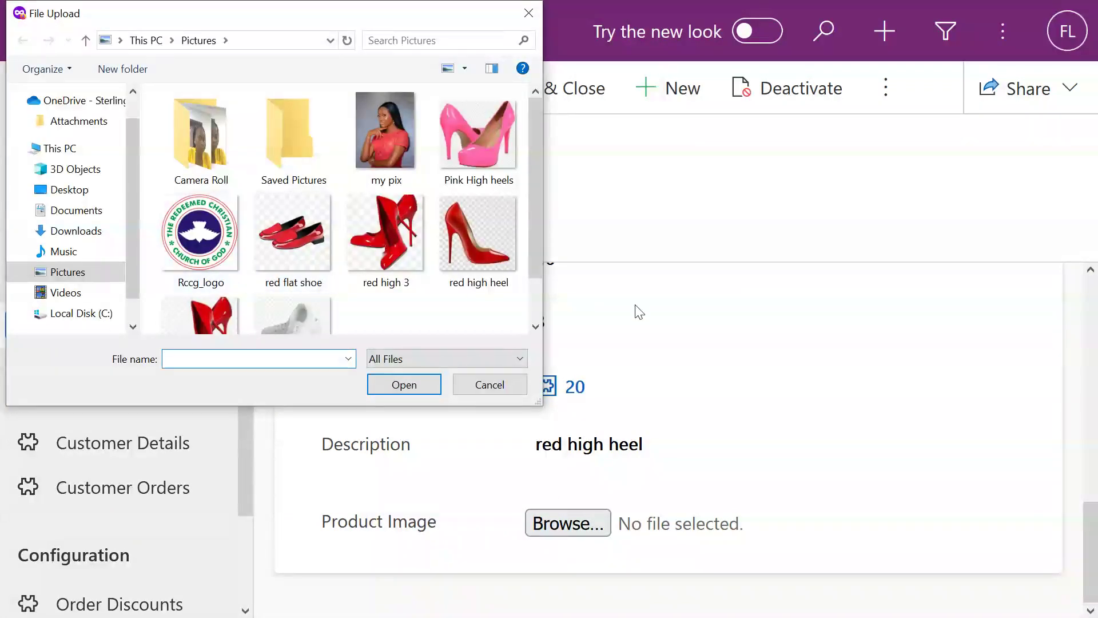
pyautogui.click(532, 328)
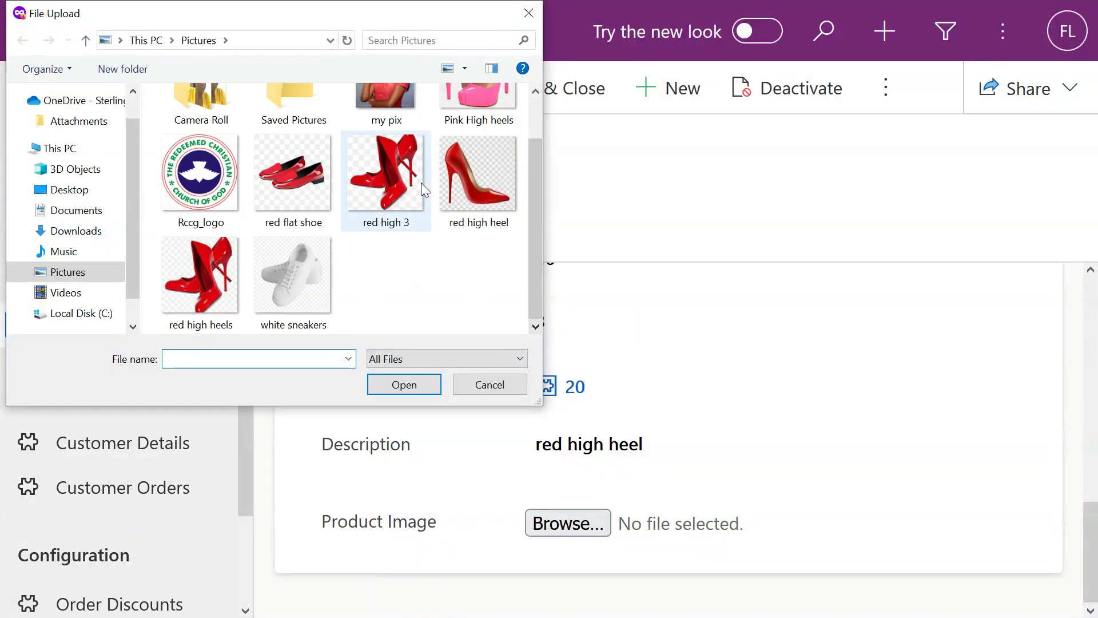
pyautogui.click(396, 164)
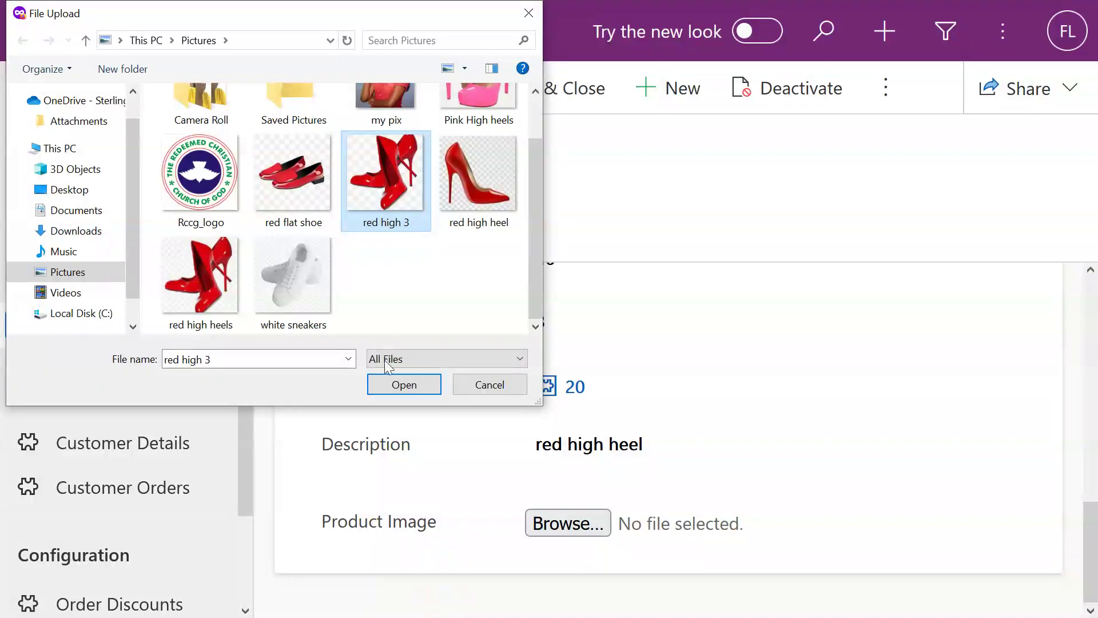
pyautogui.click(403, 382)
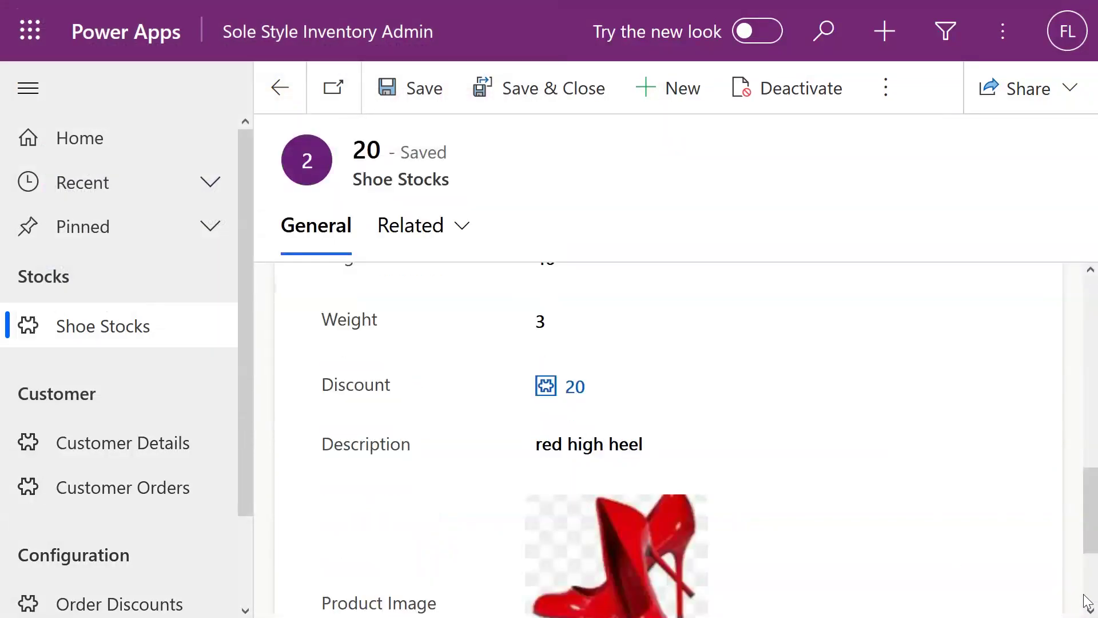
# Save and close the shoe stock record, and refresh the Active Shoe Stocks list.
pyautogui.scroll(-3, 1088, 609)
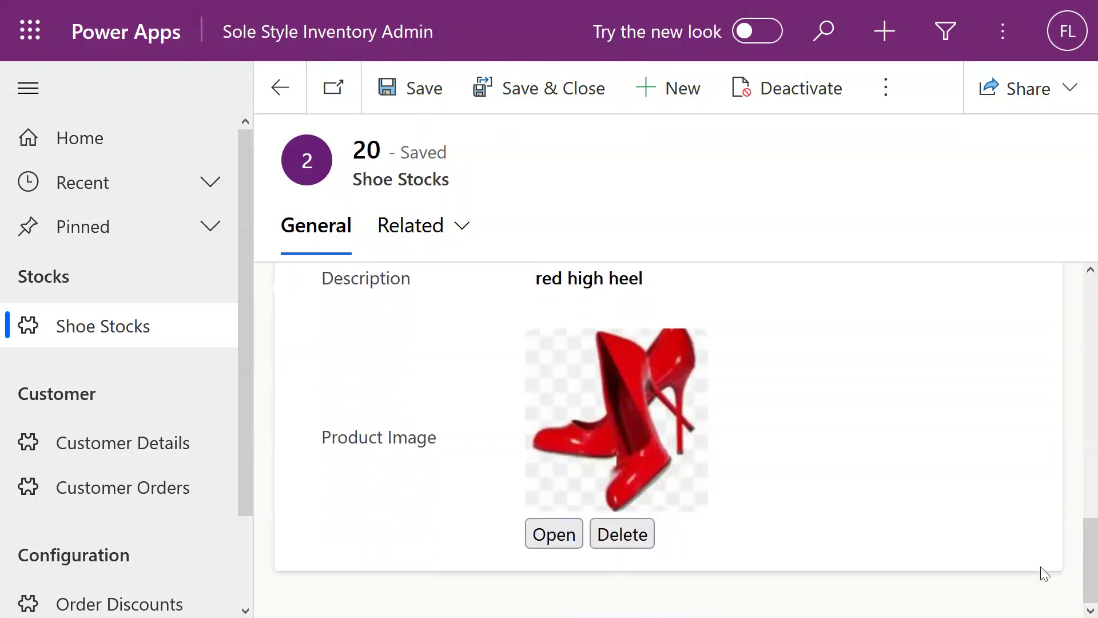
pyautogui.click(560, 84)
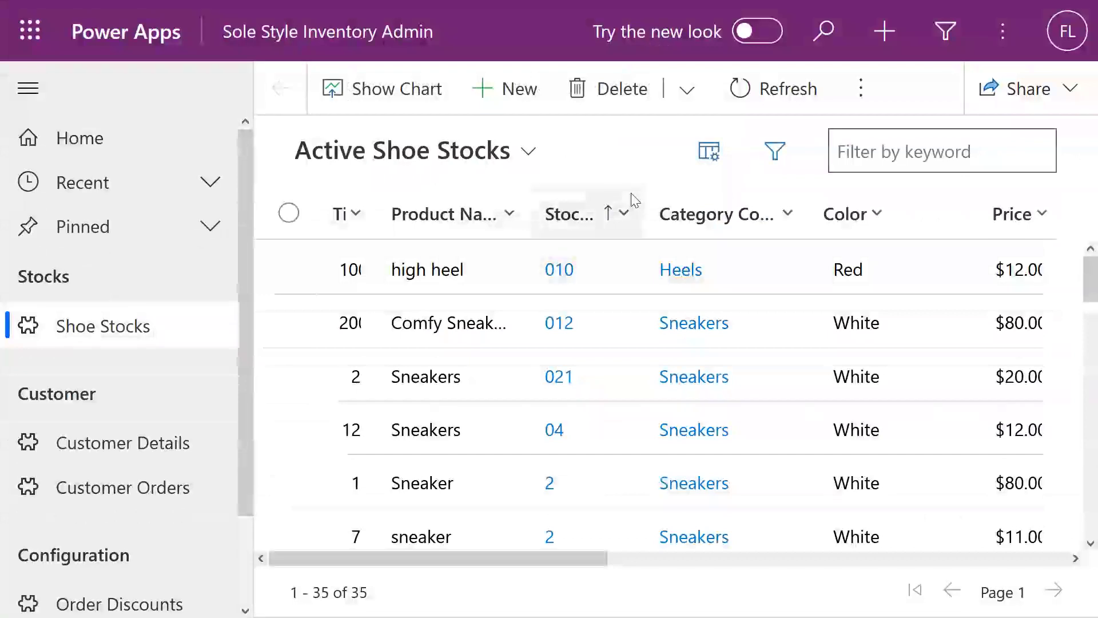
pyautogui.click(740, 76)
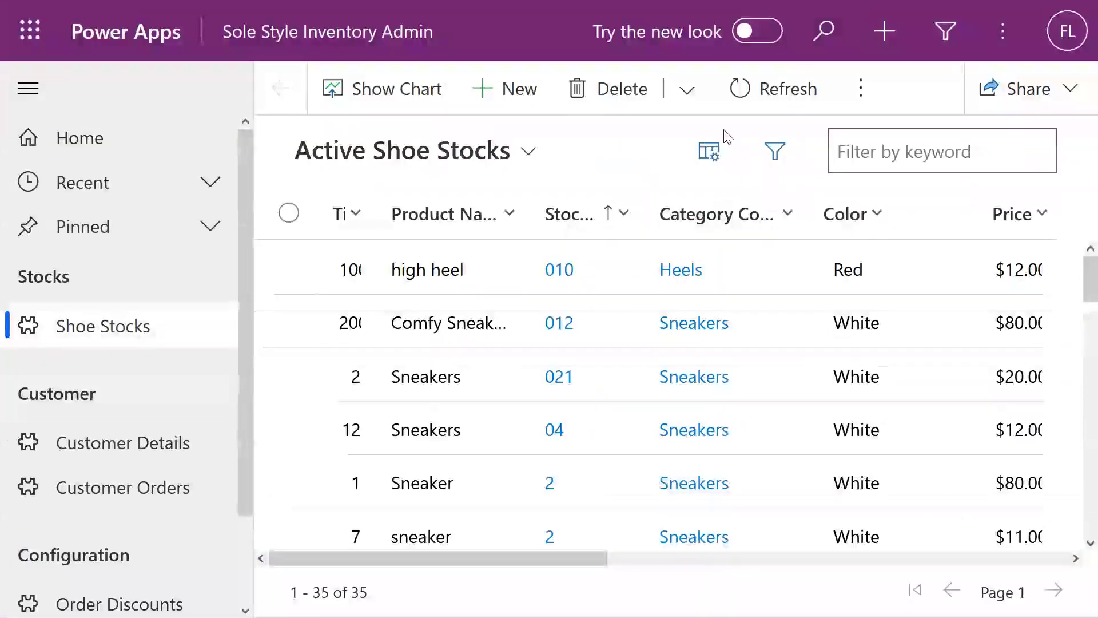